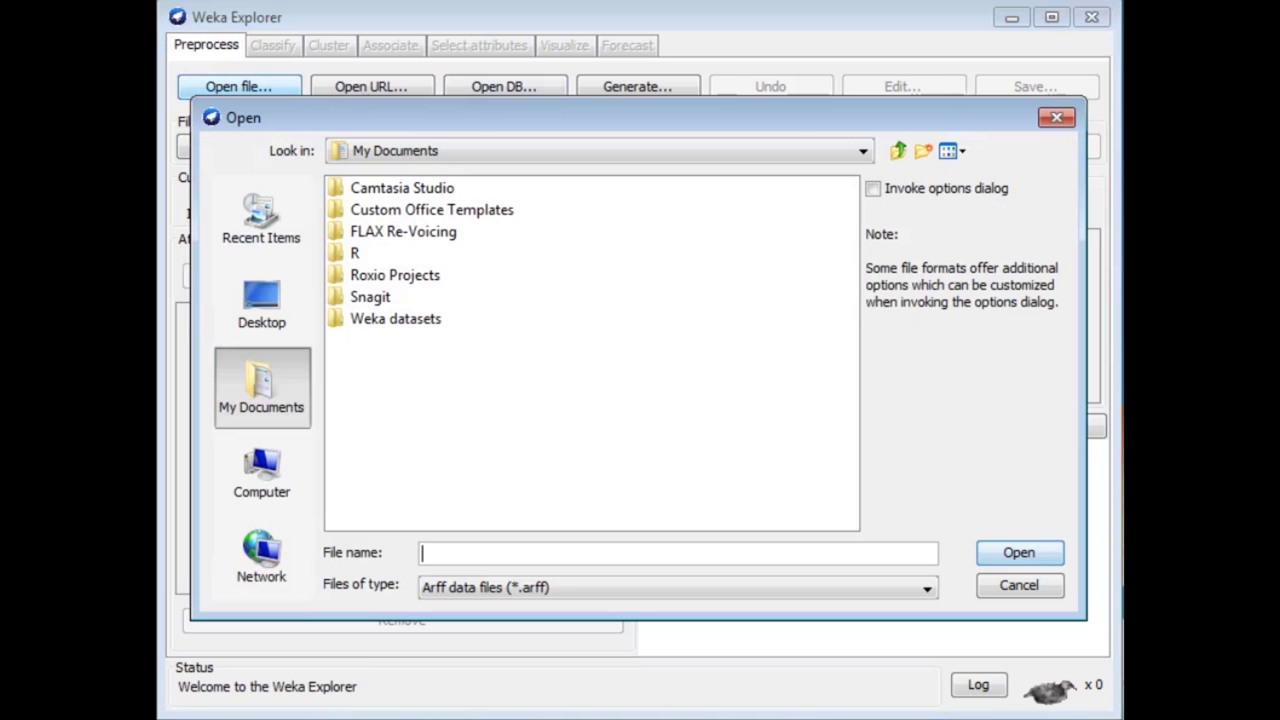
# - Load the airline.arff dataset from the Weka datasets folder
pyautogui.click(395, 318)
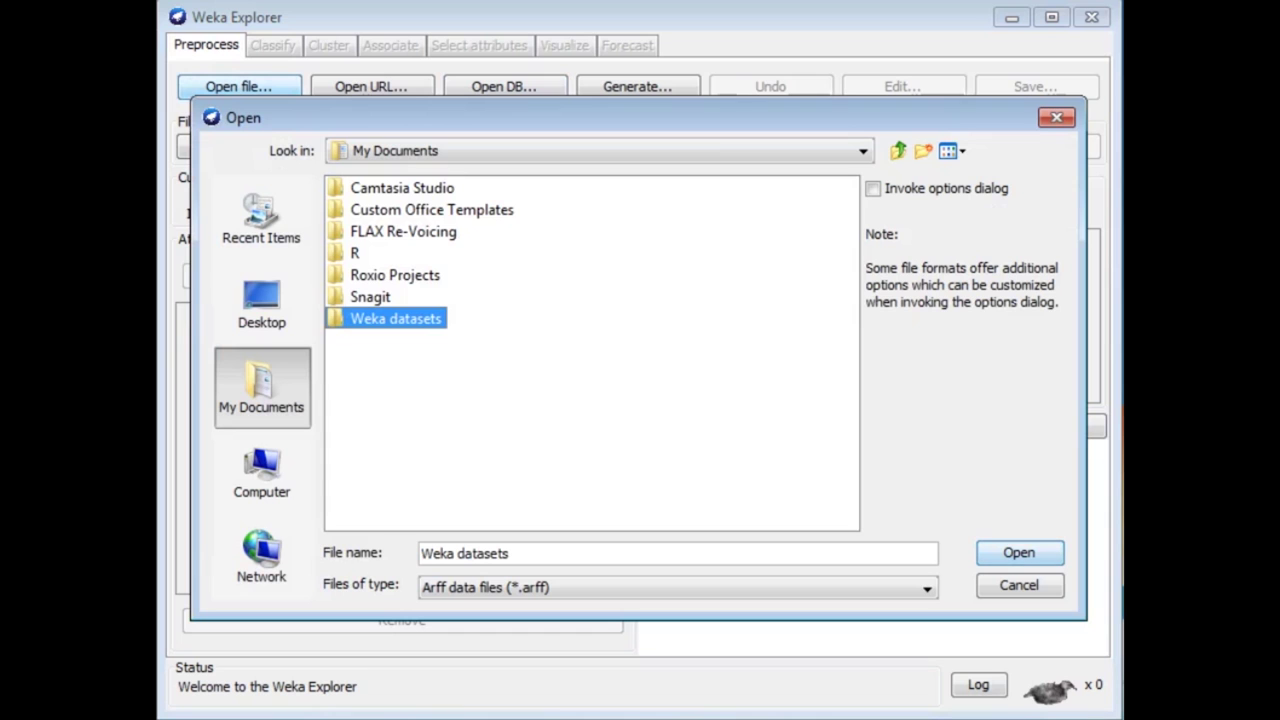
pyautogui.press('Return')
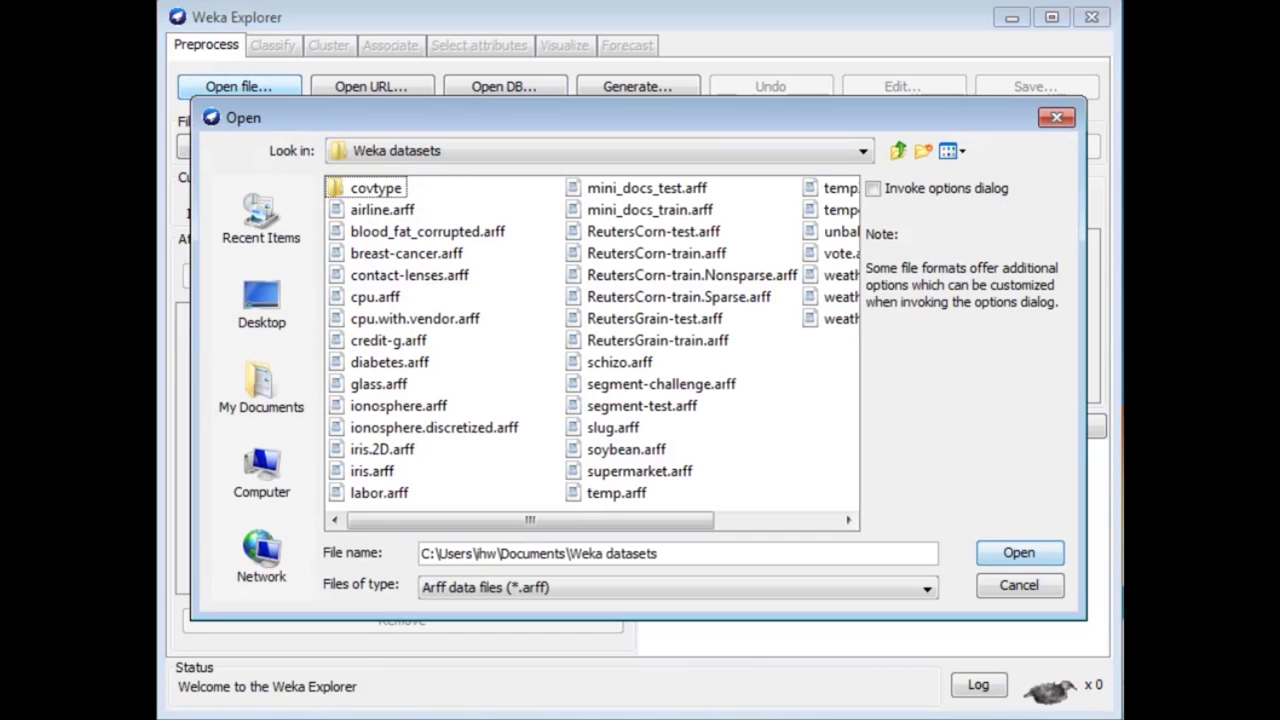
pyautogui.click(382, 209)
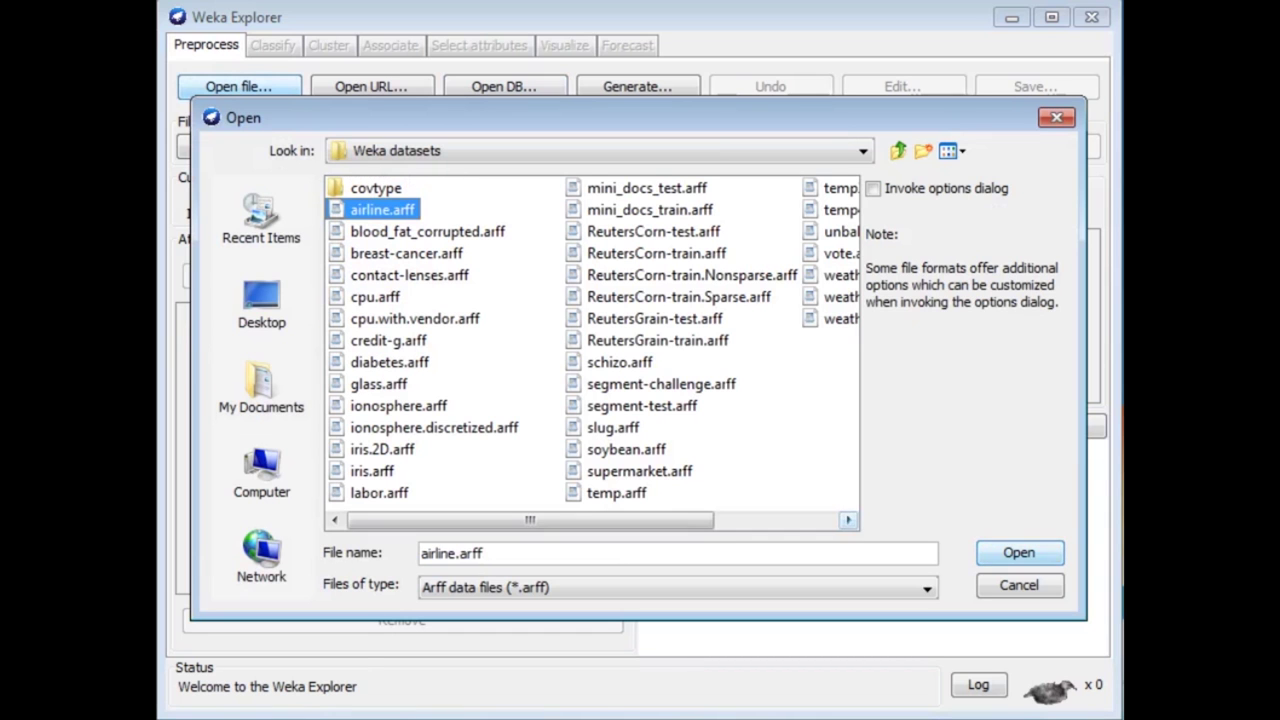
pyautogui.press('Return')
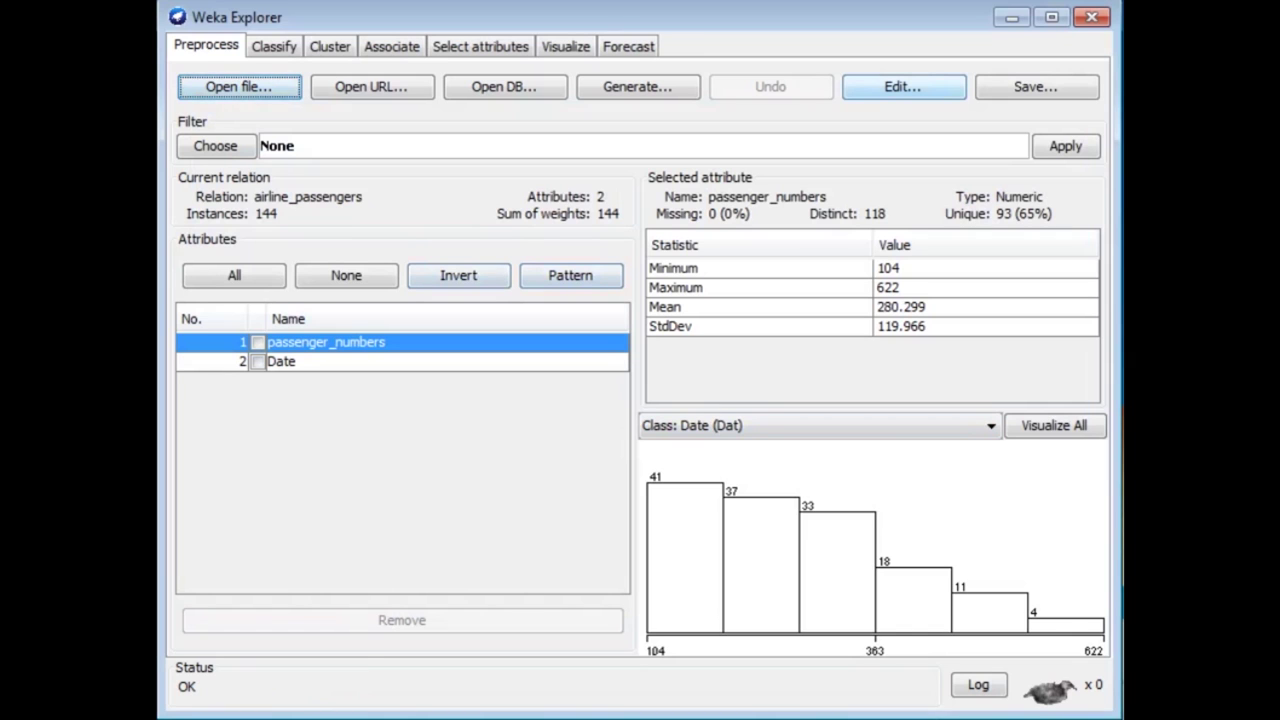
# - Examine the airline data in the viewer through the final rows, widening the Date column to show full dates
pyautogui.click(902, 88)
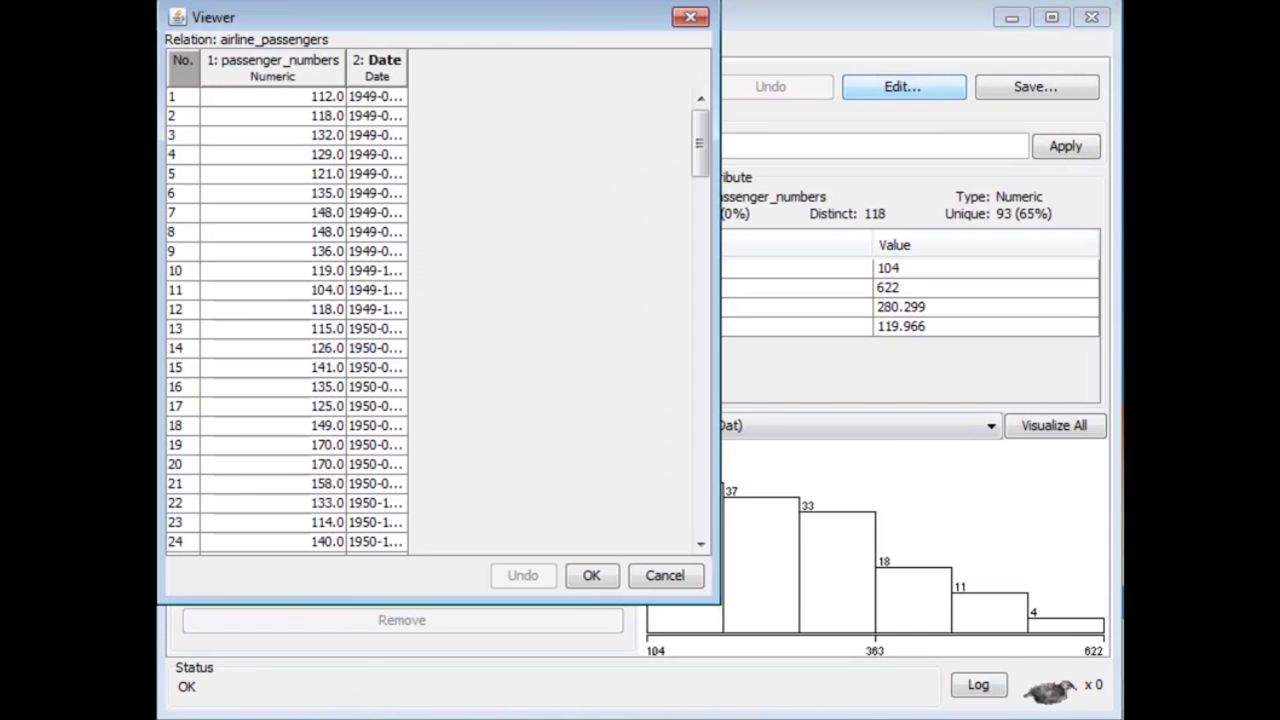
pyautogui.moveTo(405, 60); pyautogui.dragTo(543, 60)
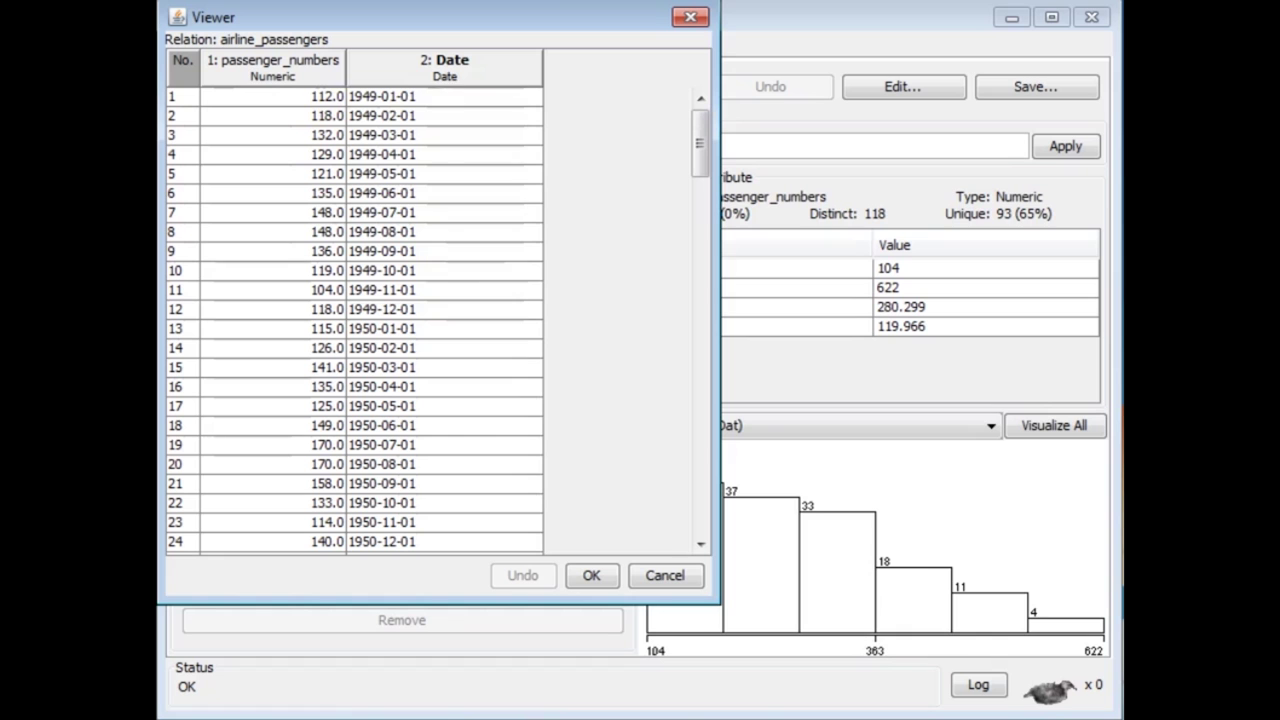
pyautogui.moveTo(700, 143); pyautogui.dragTo(700, 497)
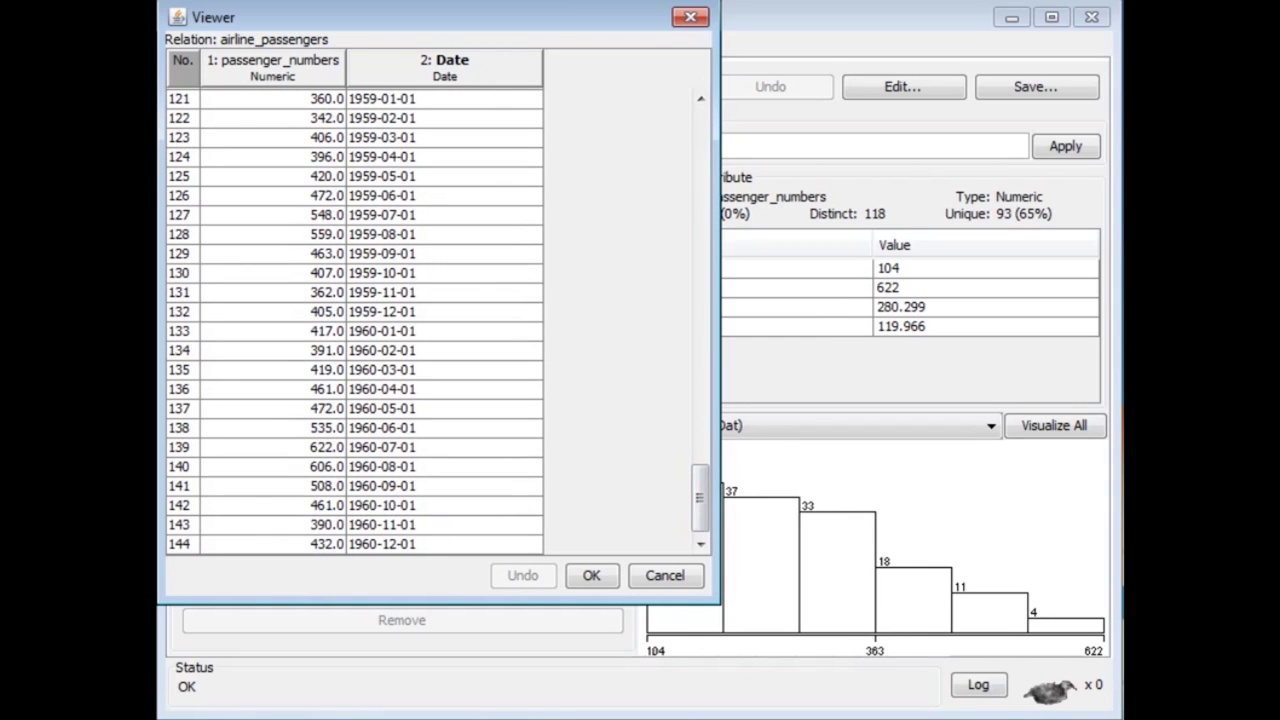
pyautogui.click(591, 575)
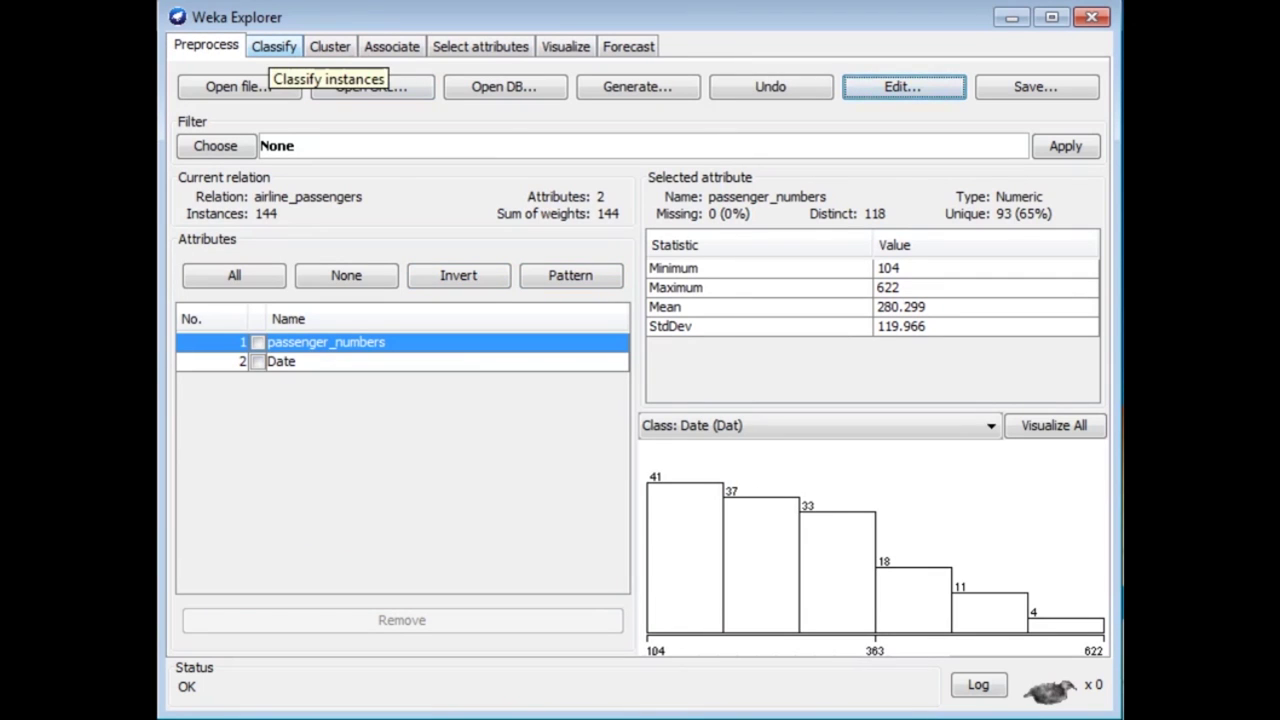
# - Run the LinearRegression classifier with 10-fold cross-validation and passenger_numbers as the class attribute
pyautogui.click(274, 46)
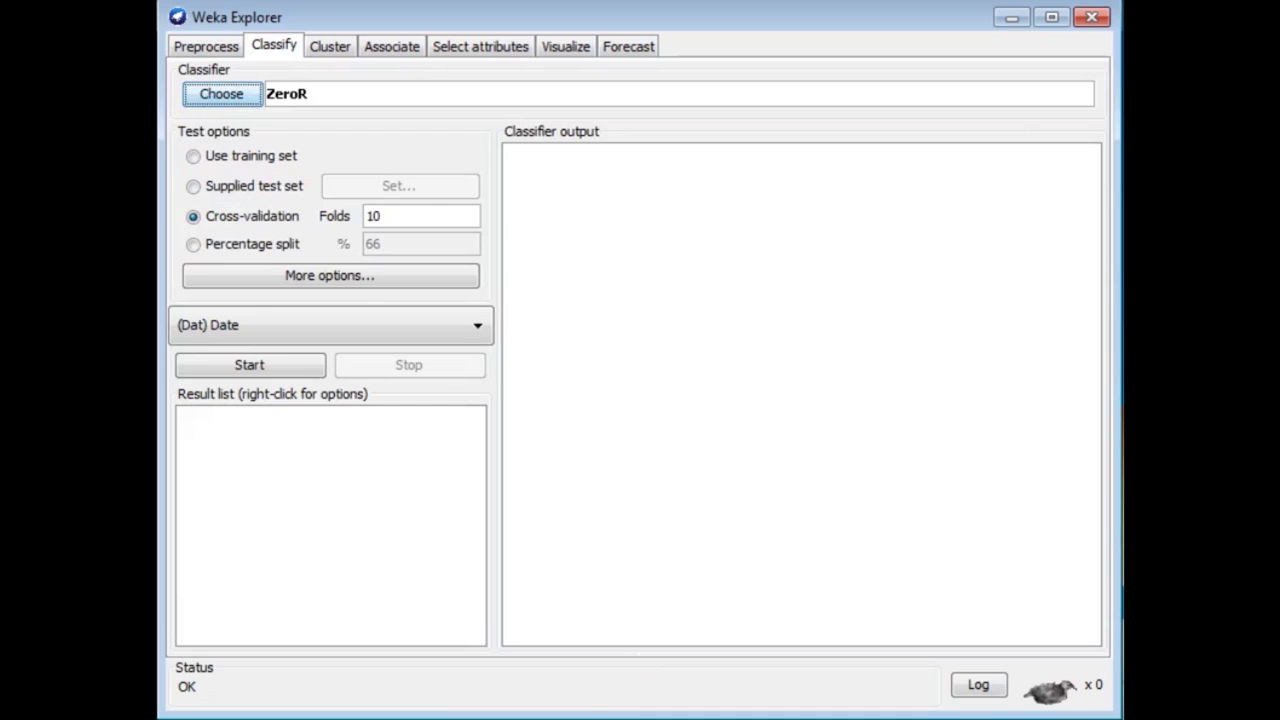
pyautogui.click(221, 94)
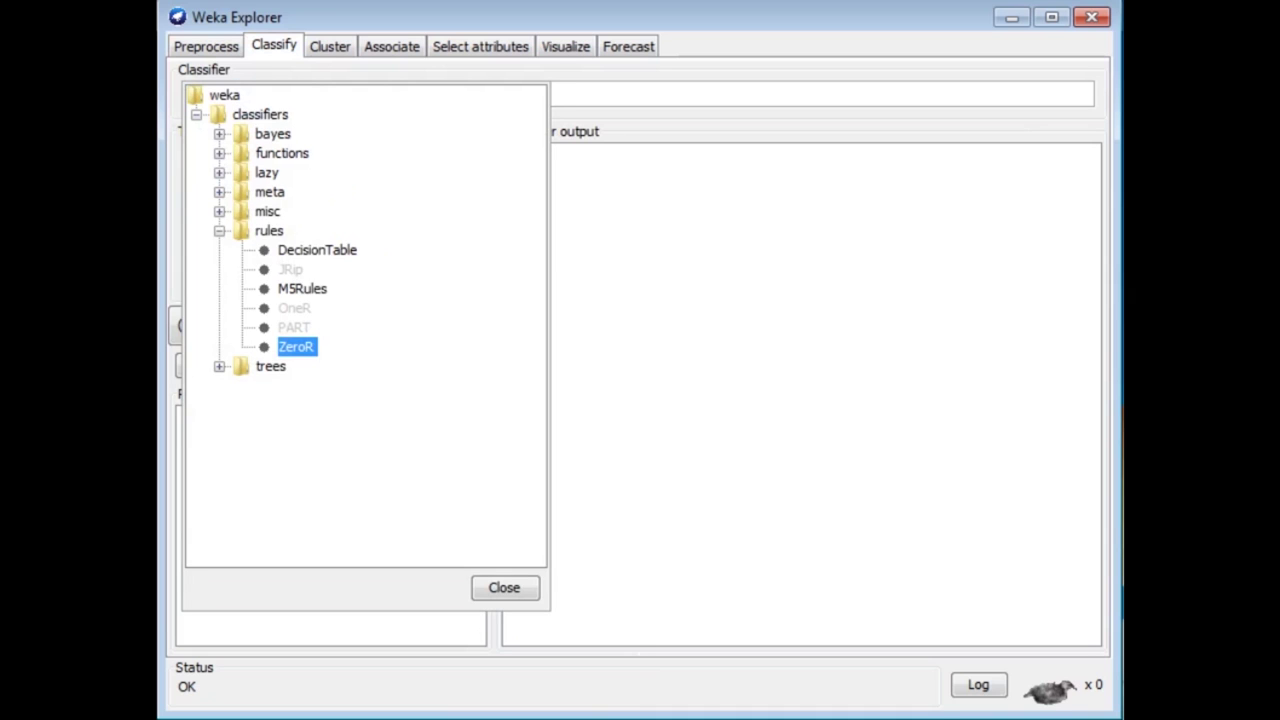
pyautogui.click(219, 153)
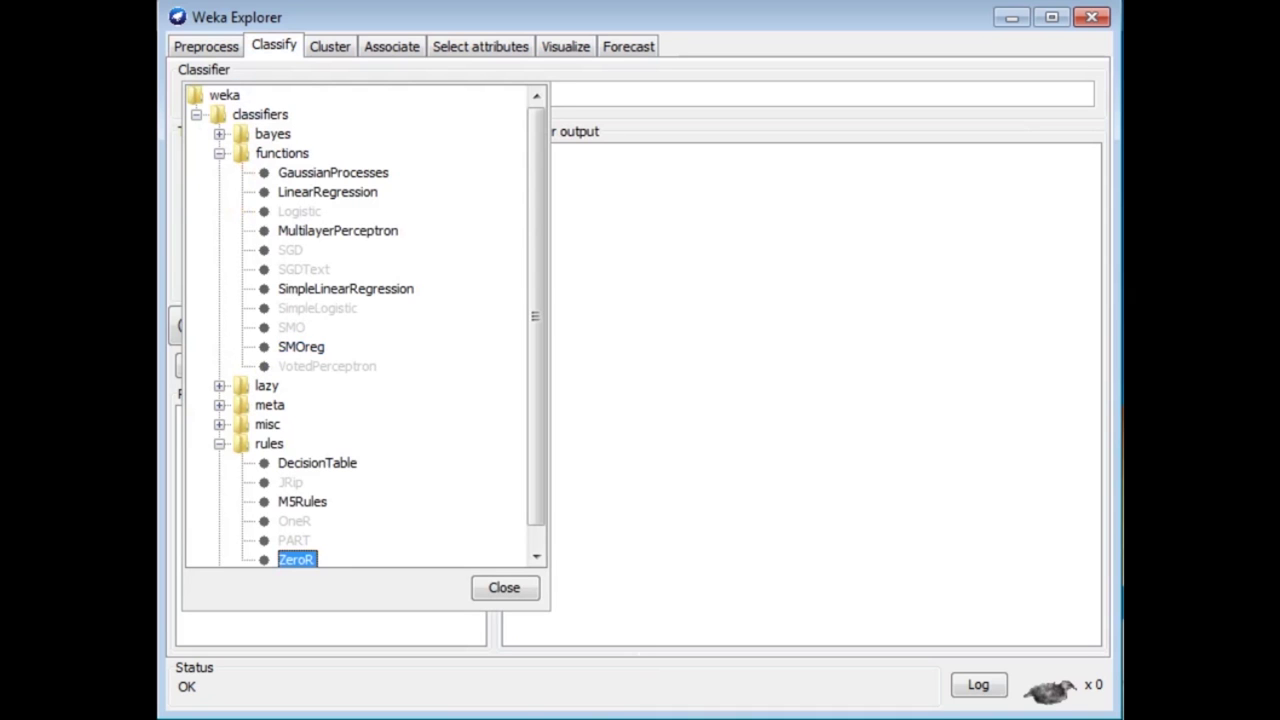
pyautogui.click(327, 192)
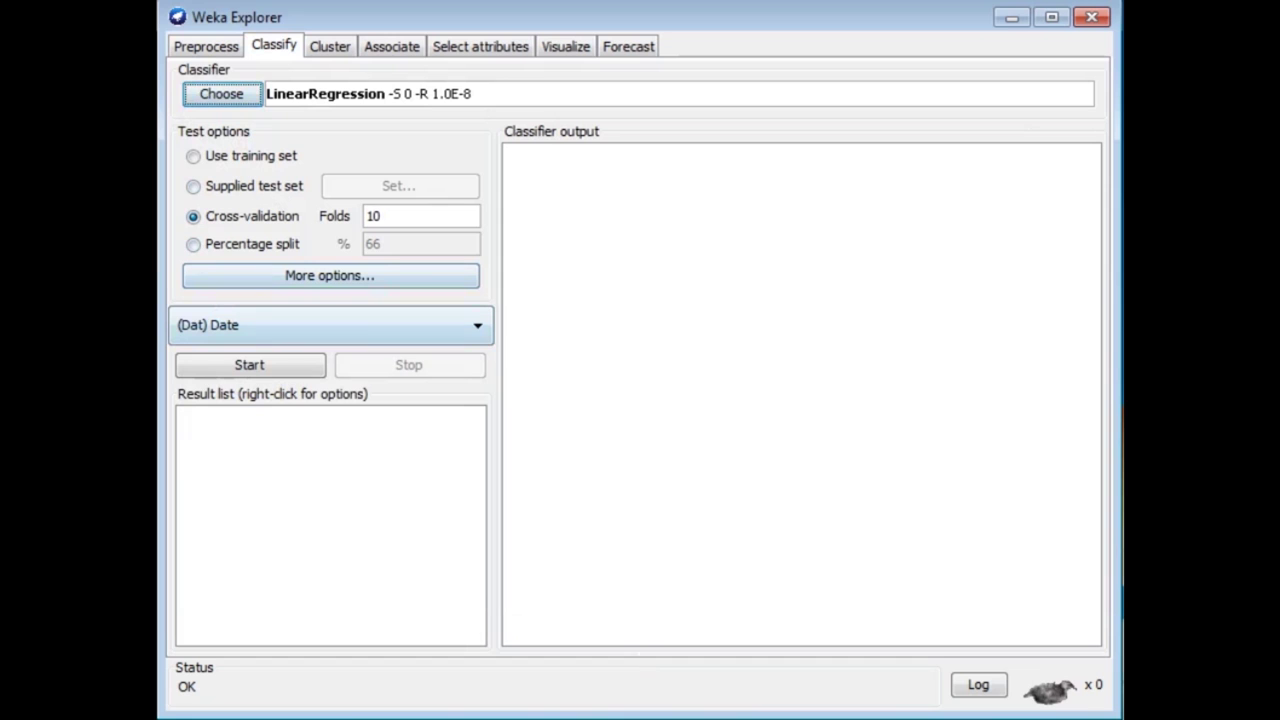
pyautogui.click(330, 325)
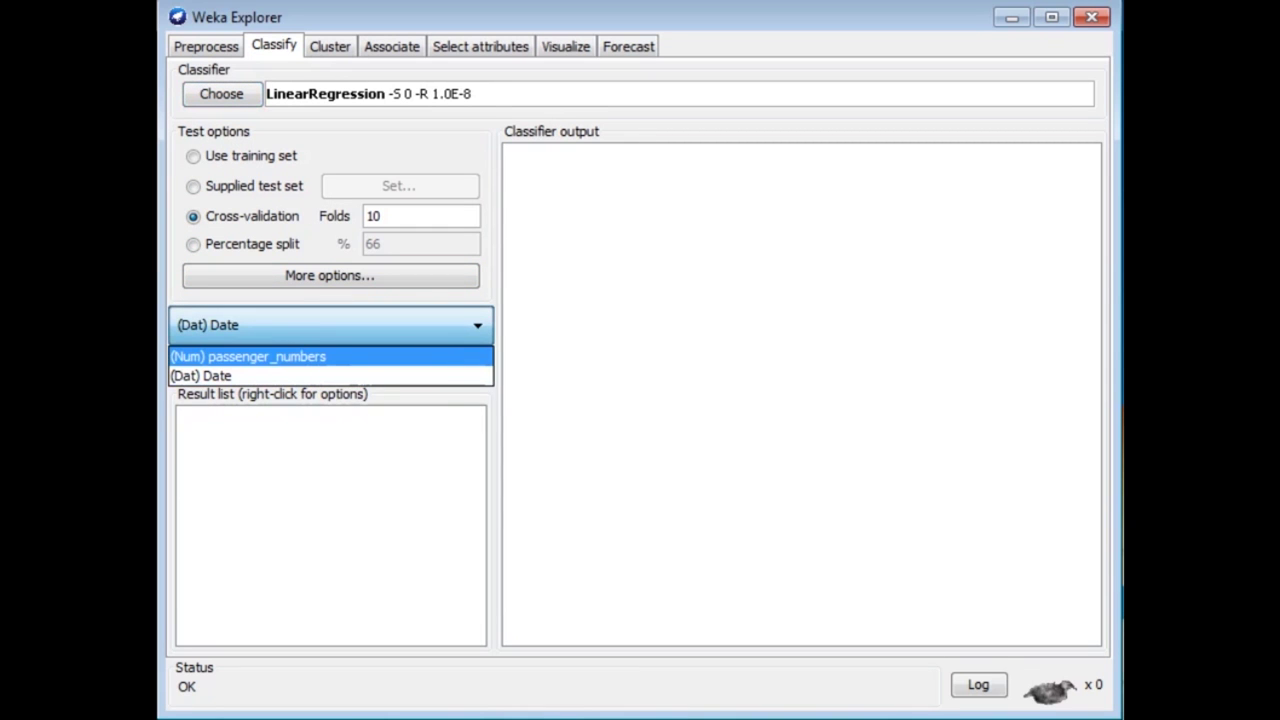
pyautogui.click(330, 356)
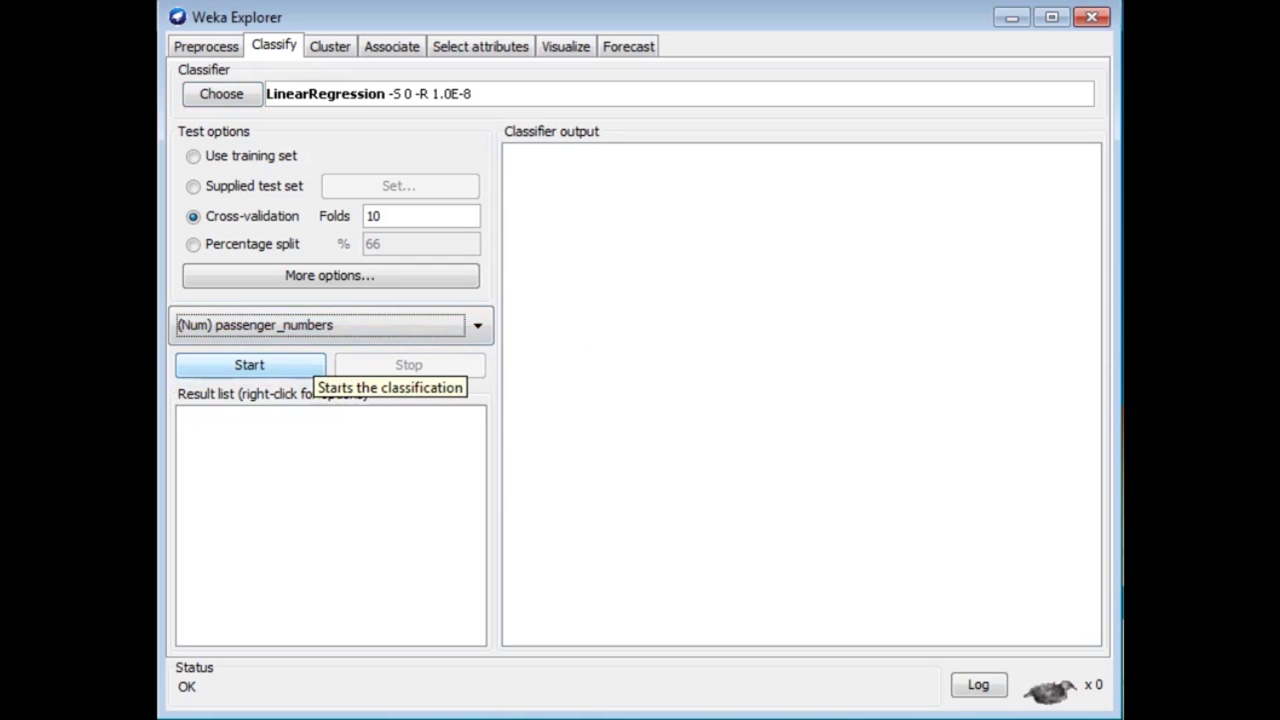
pyautogui.click(300, 365)
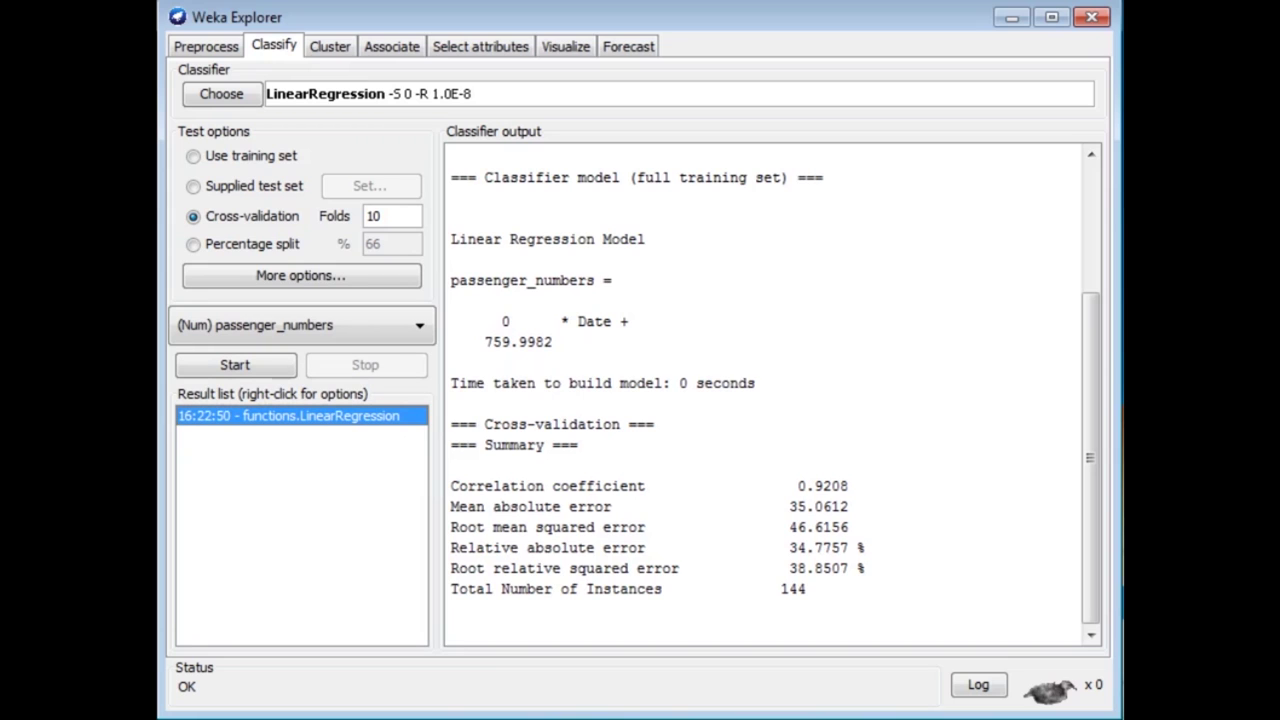
# - Visualize the linear regression's classifier errors with Date on the X axis, closing the plot when done
pyautogui.rightClick(370, 415)
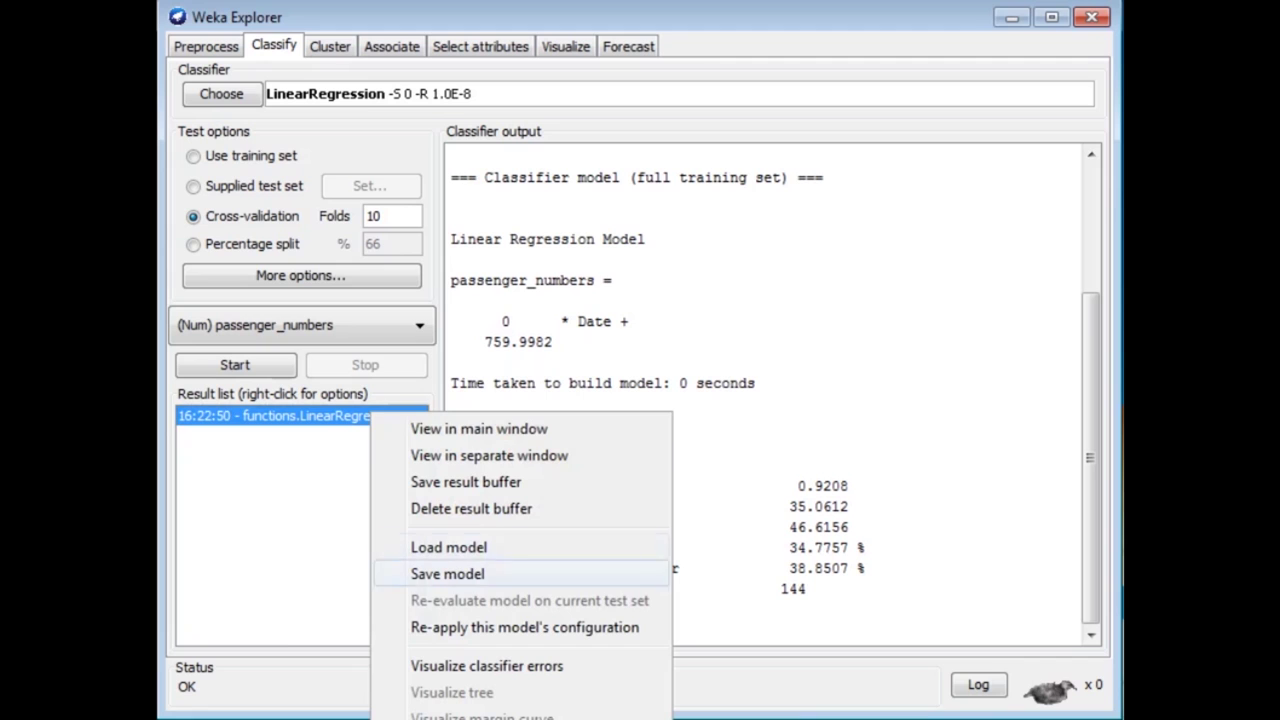
pyautogui.click(486, 665)
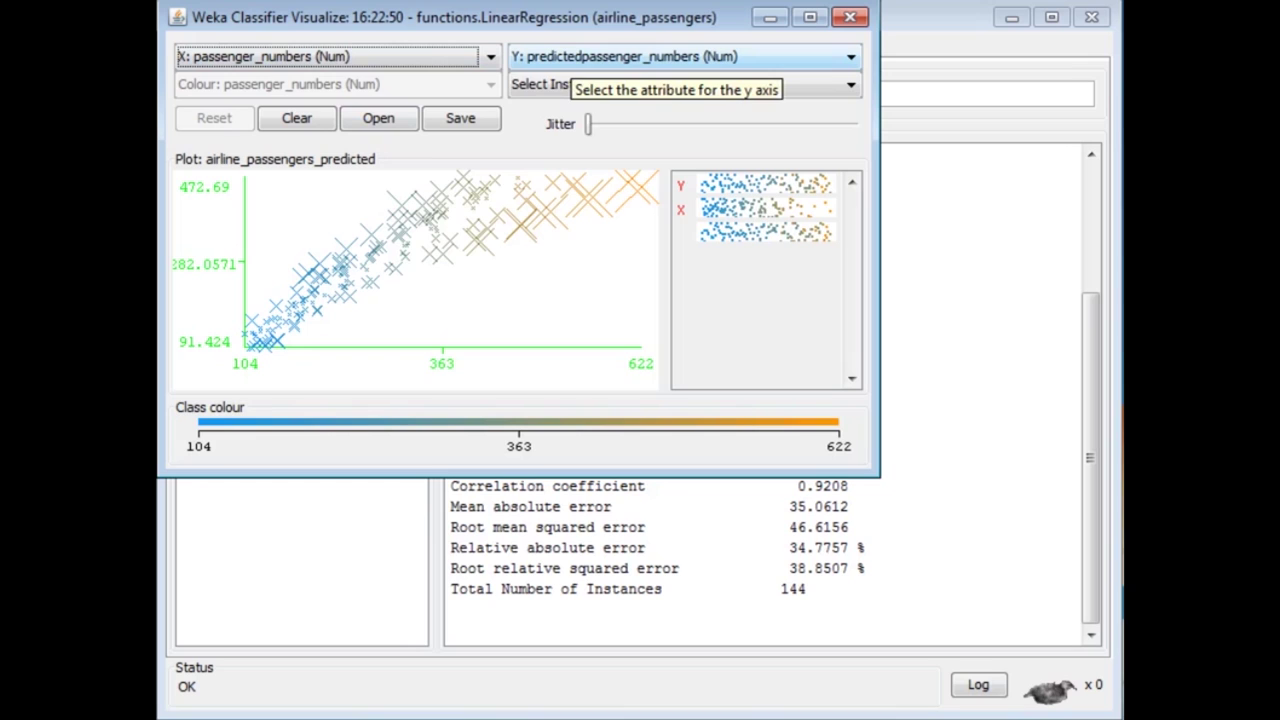
pyautogui.click(490, 57)
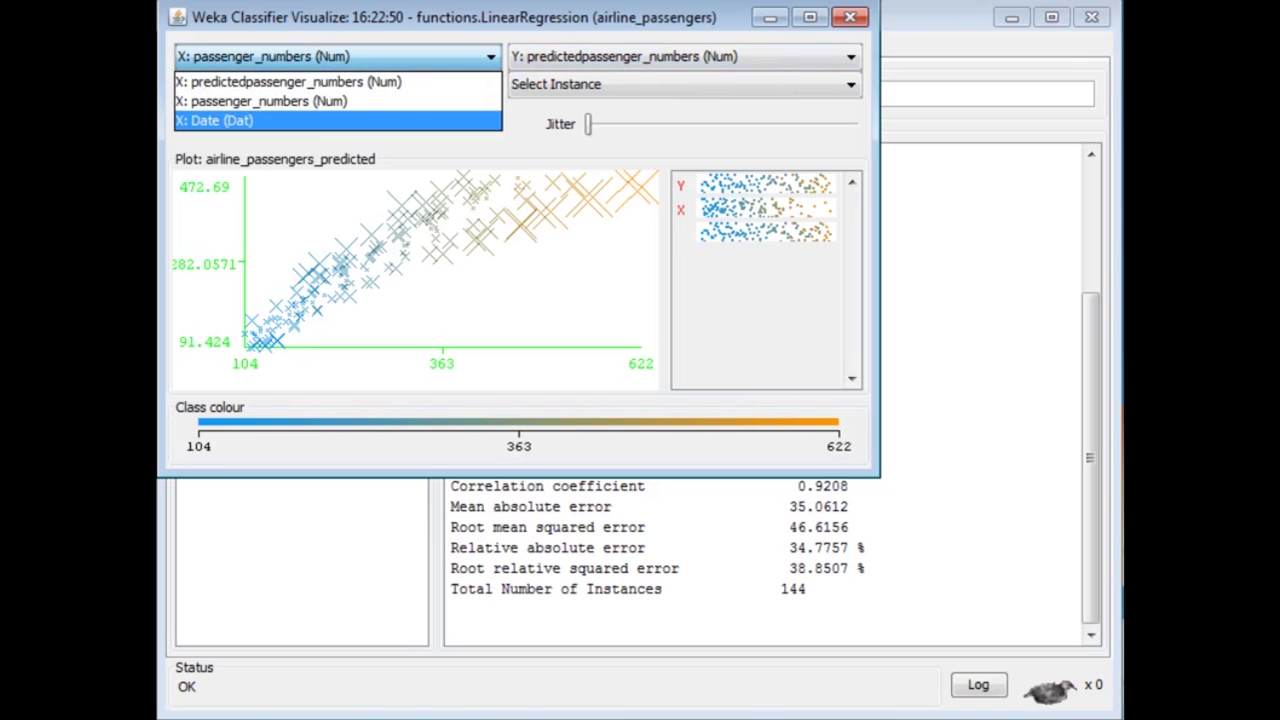
pyautogui.press('Return')
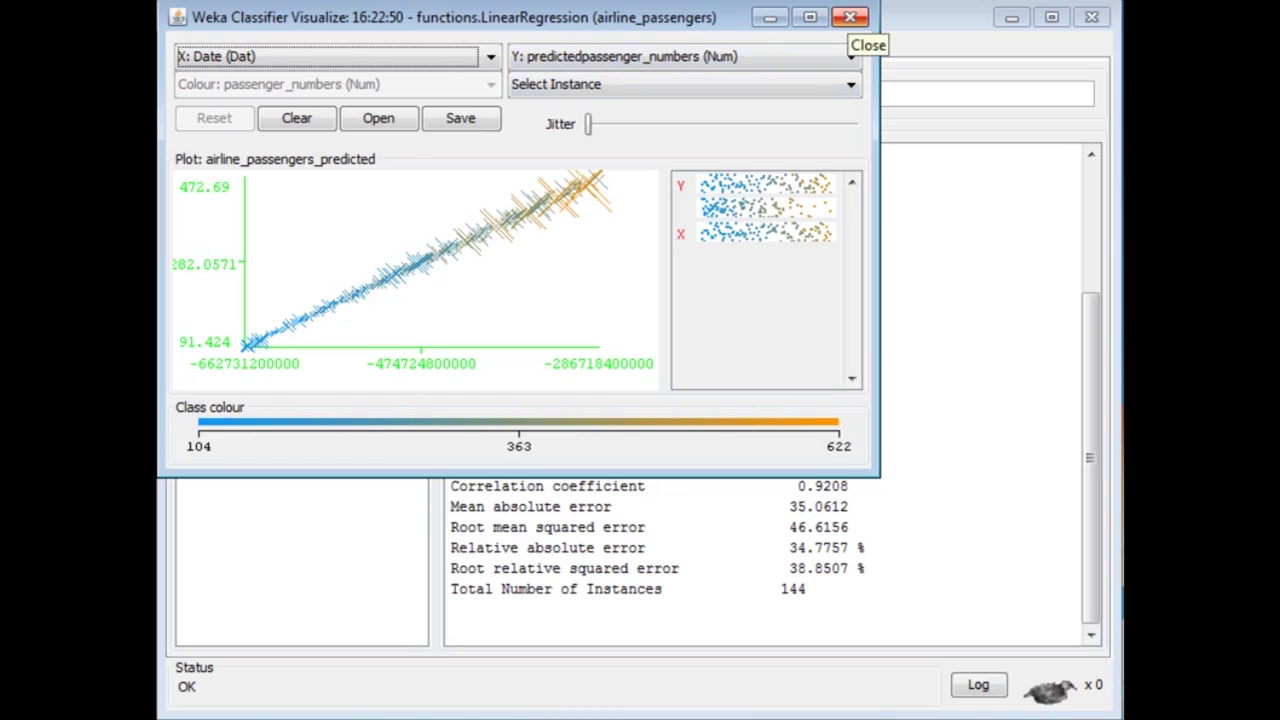
pyautogui.click(849, 17)
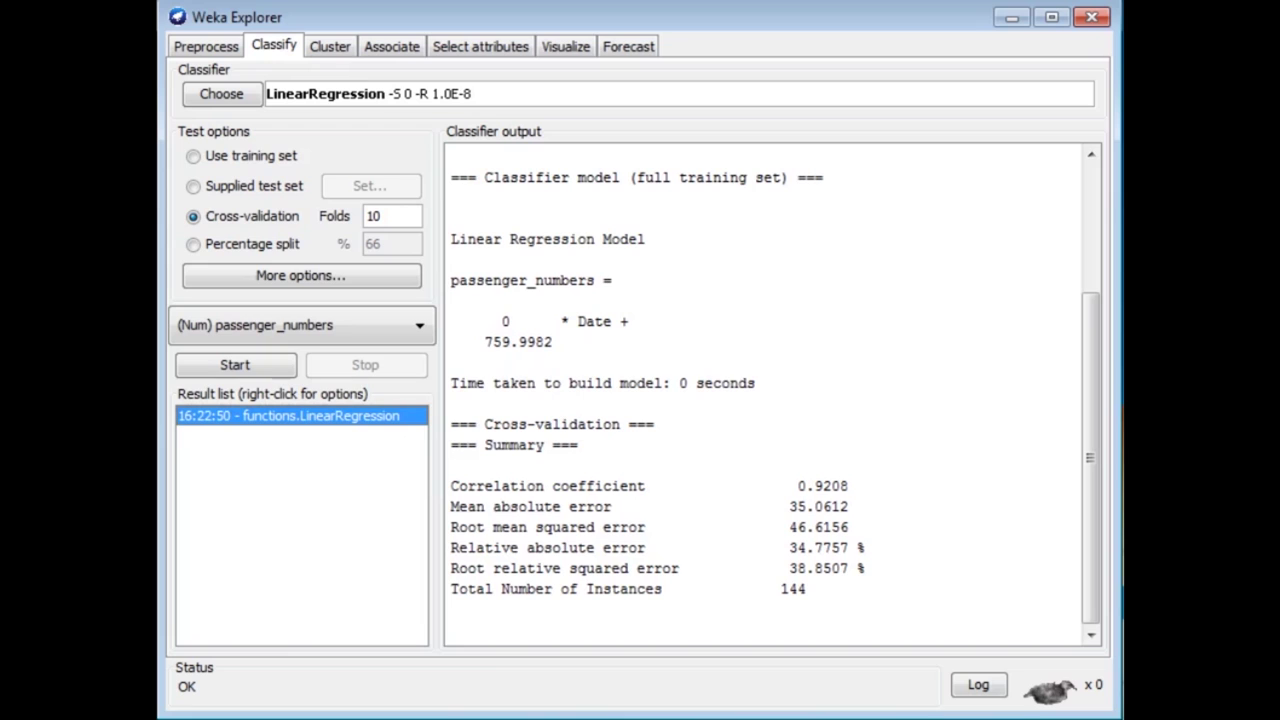
# - Select the Date attribute in the preprocessing data and choose the unsupervised attribute filter AddExpression
pyautogui.click(205, 46)
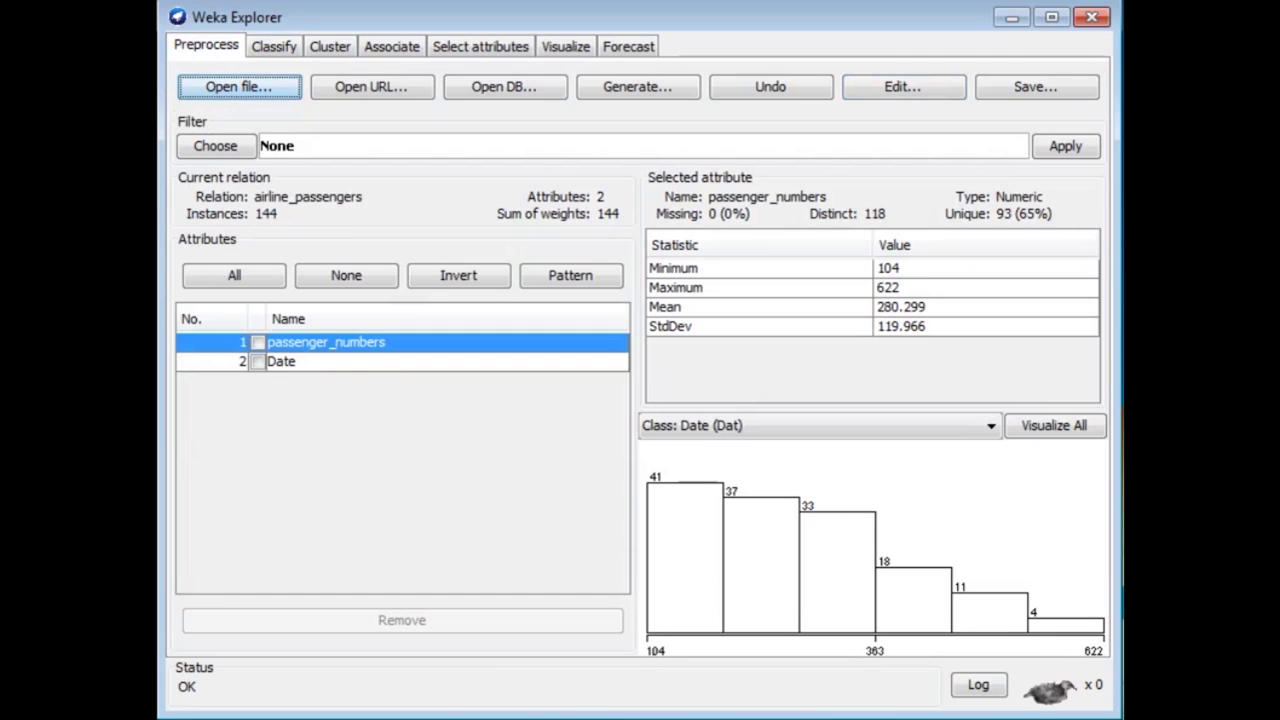
pyautogui.click(281, 361)
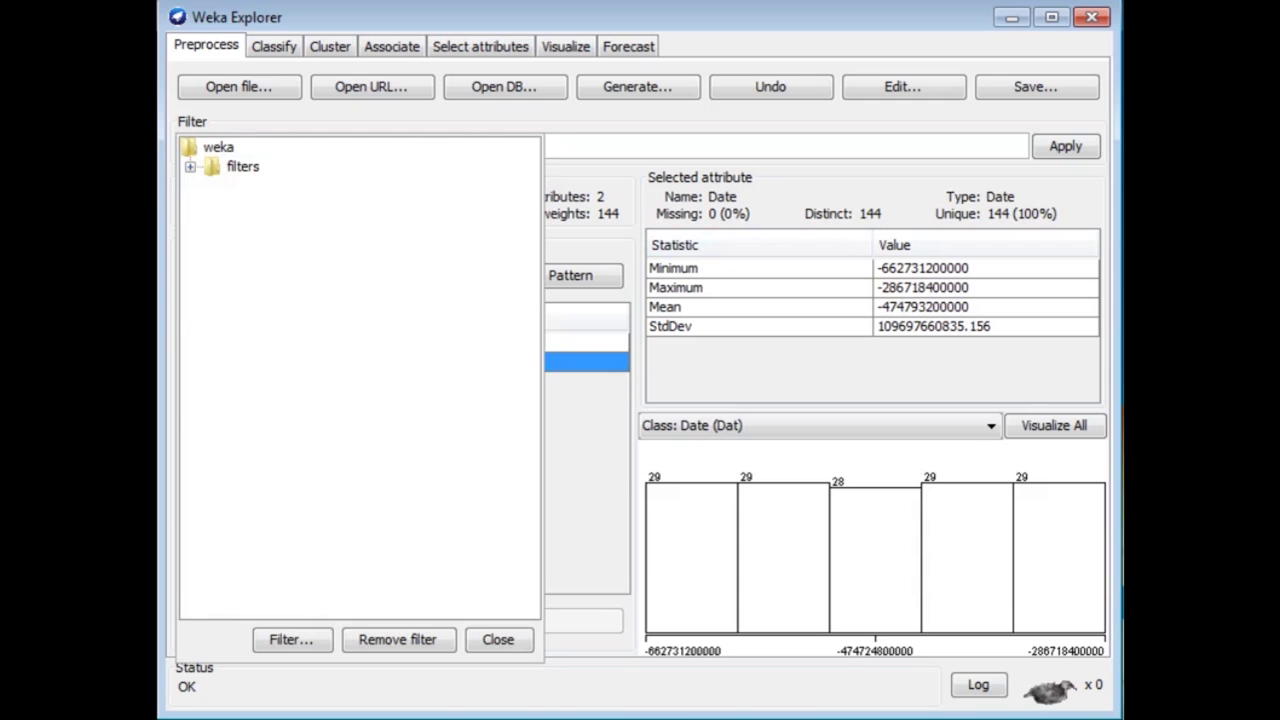
pyautogui.click(190, 166)
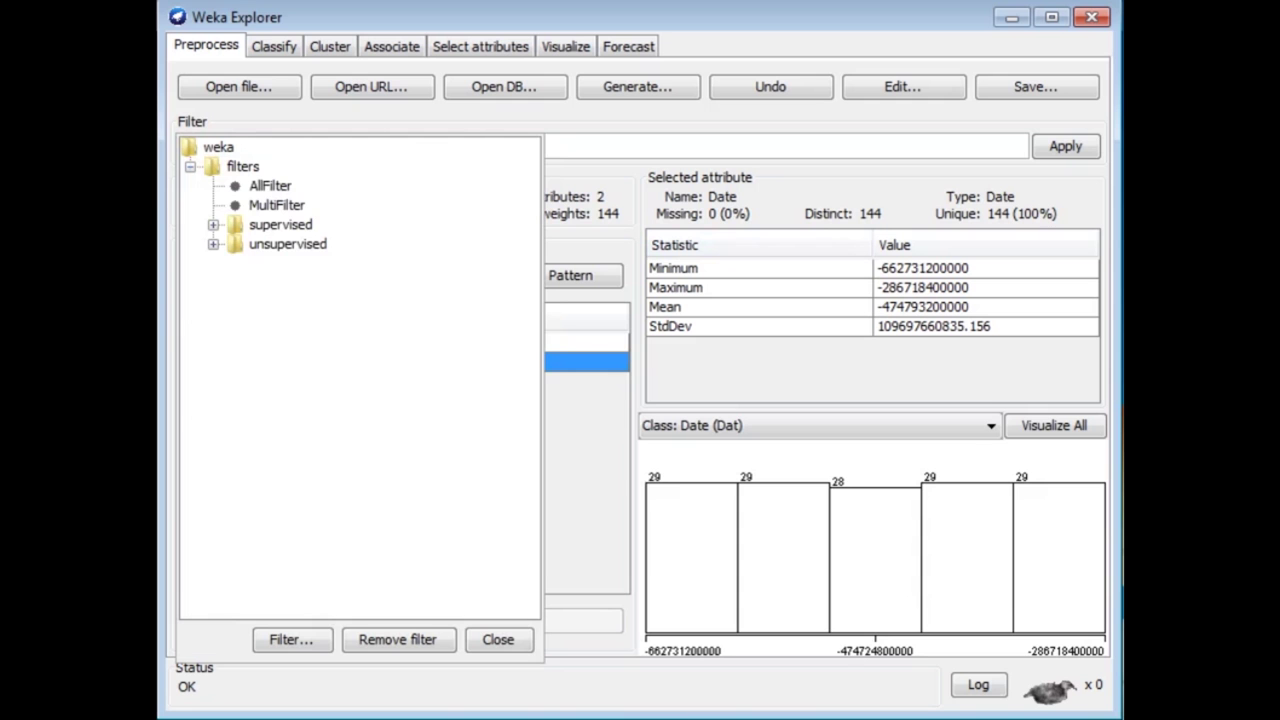
pyautogui.click(213, 244)
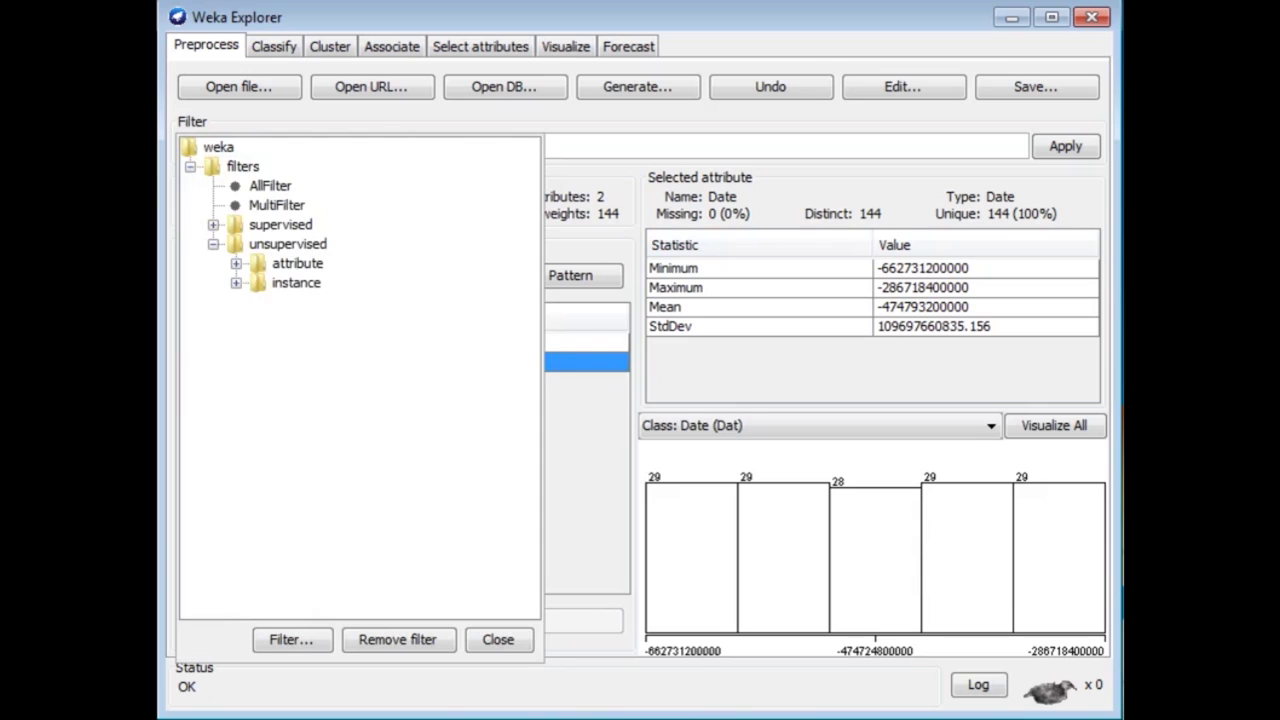
pyautogui.click(235, 263)
pyautogui.click(337, 321)
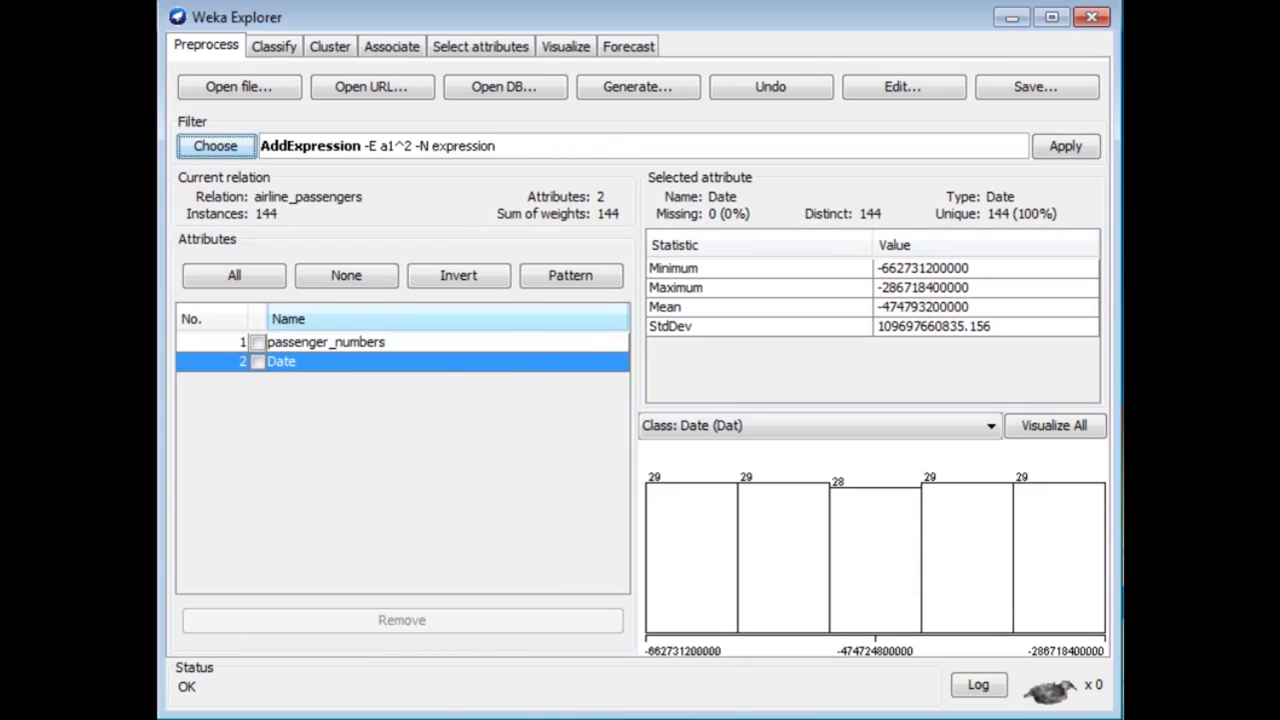
# - Set the AddExpression filter's expression to (a2/(1000*60*60*24*365.25)+21)*12
pyautogui.click(377, 146)
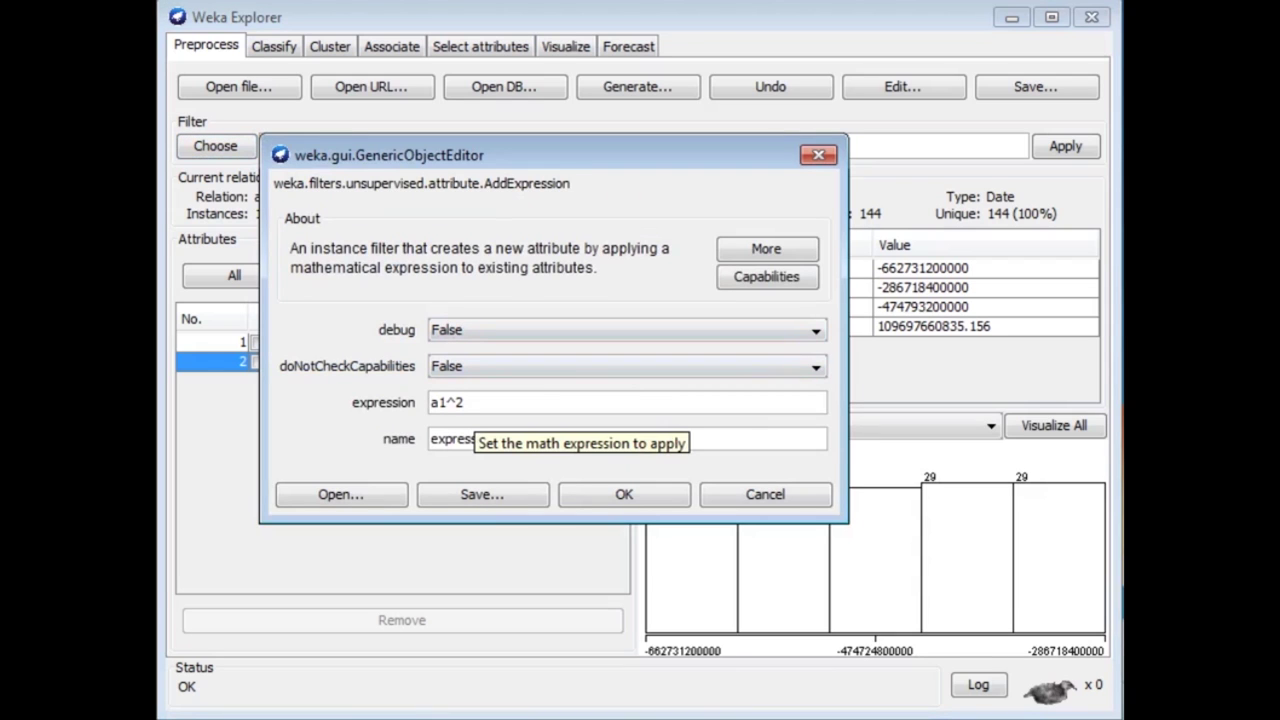
pyautogui.tripleClick(470, 404)
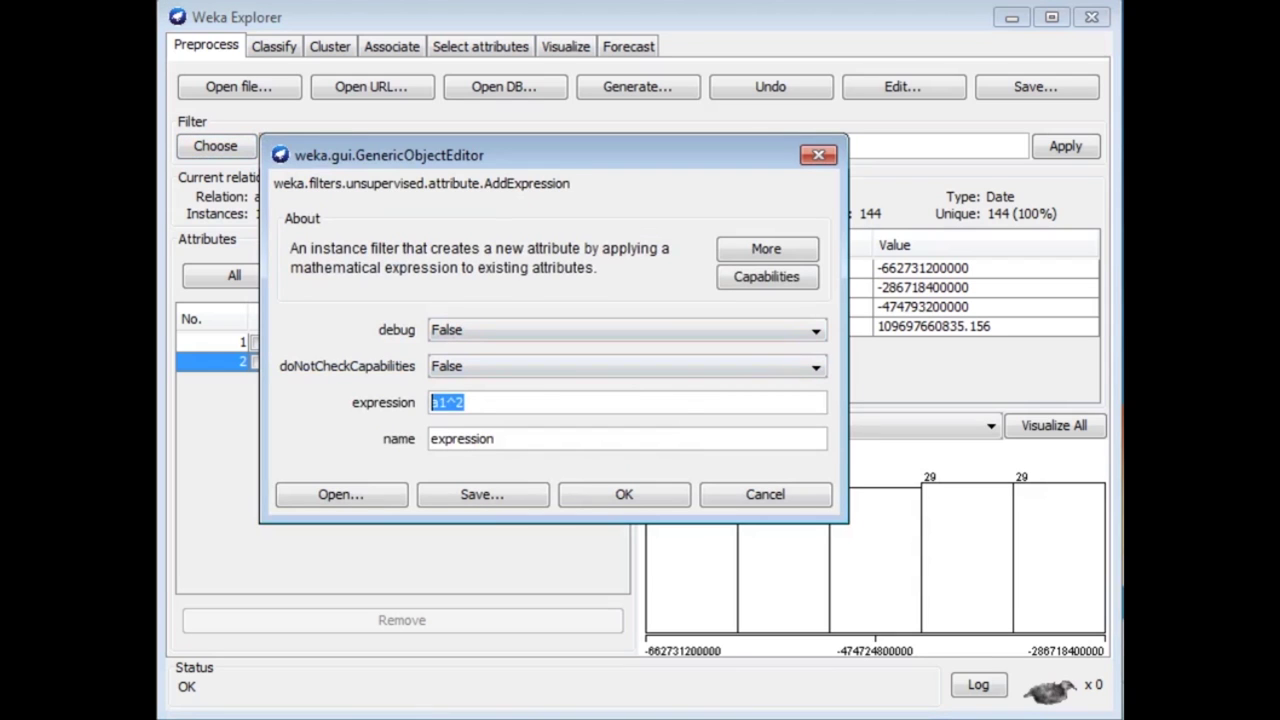
pyautogui.write('(a2/(1000*')
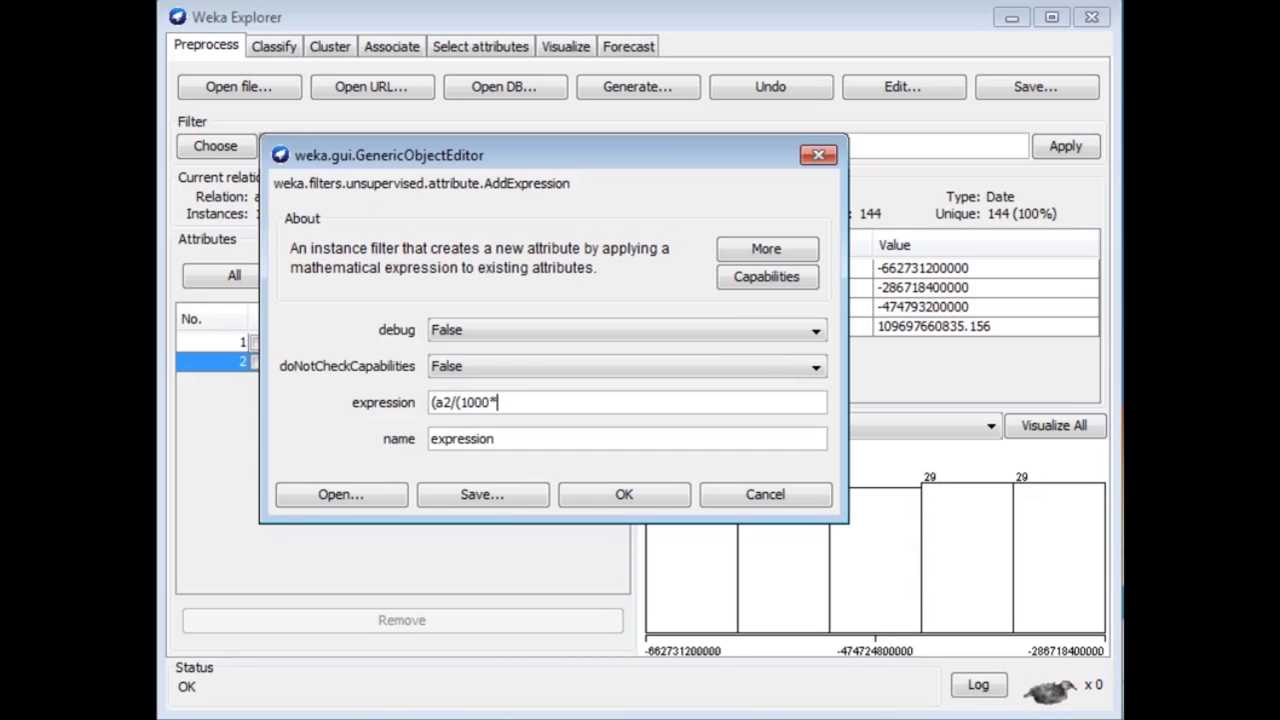
pyautogui.write('60*60*24*365')
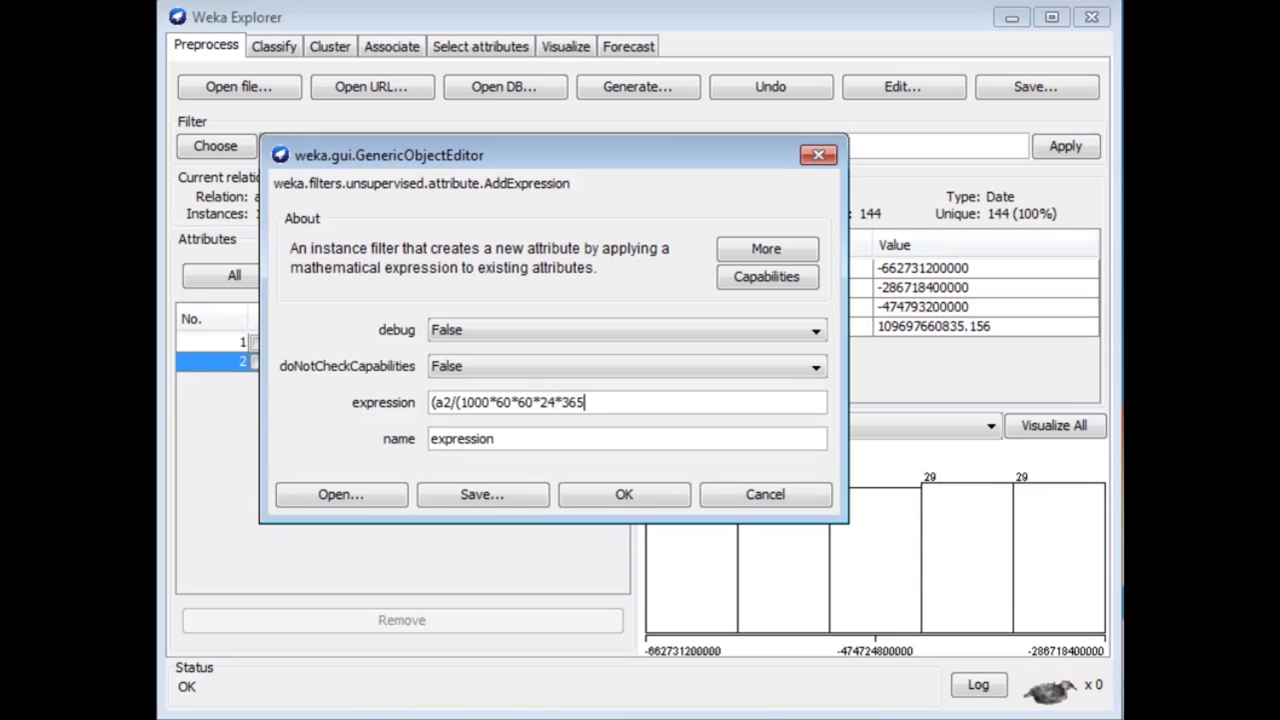
pyautogui.write('.25)')
pyautogui.write('+21)*12')
# - Name the filter's new attribute NewDate and apply the filter to the dataset
pyautogui.moveTo(495, 439); pyautogui.dragTo(431, 439)
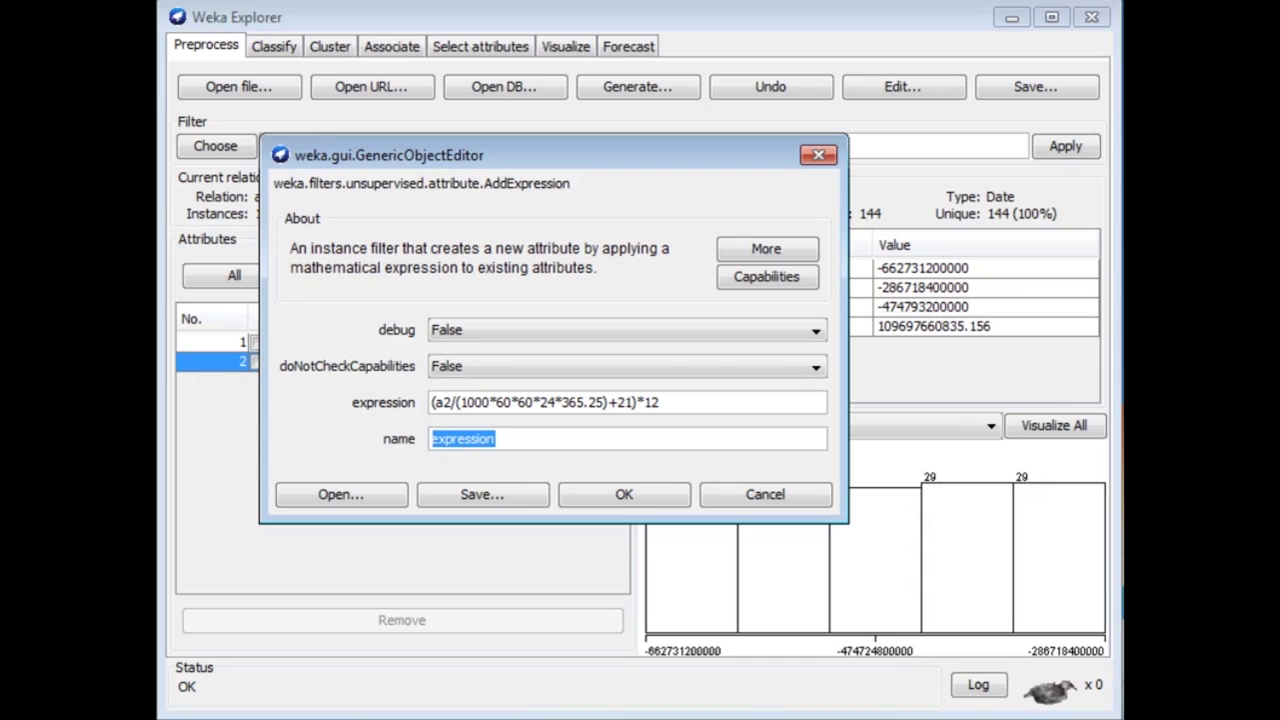
pyautogui.write('NewD')
pyautogui.write('ate')
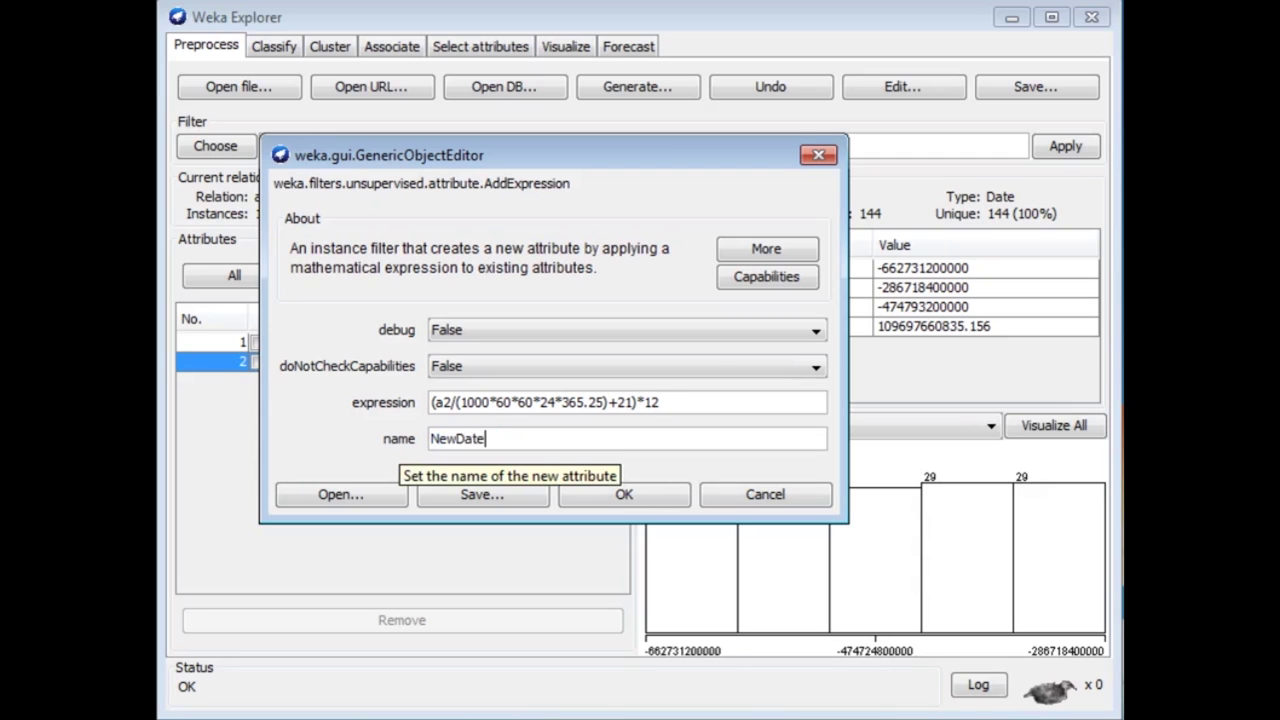
pyautogui.click(624, 494)
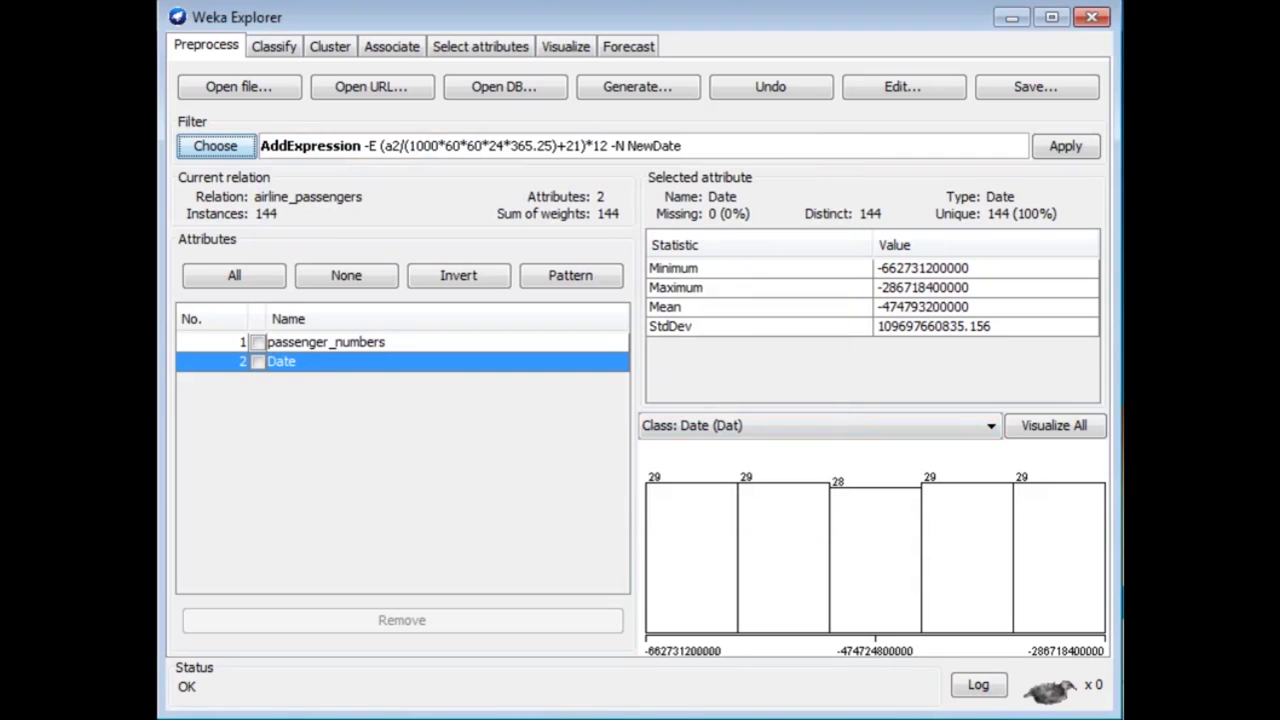
pyautogui.click(1065, 146)
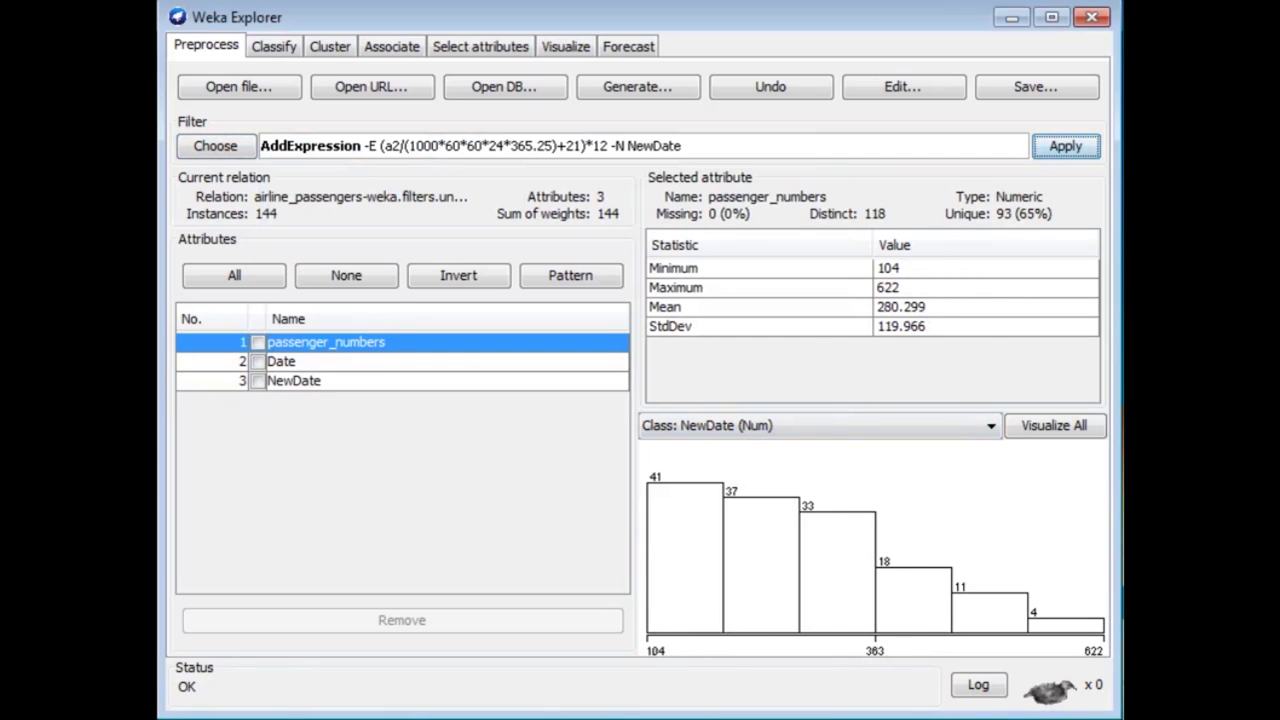
# - Check the statistics of the NewDate attribute and remove the original Date attribute from the dataset
pyautogui.click(294, 380)
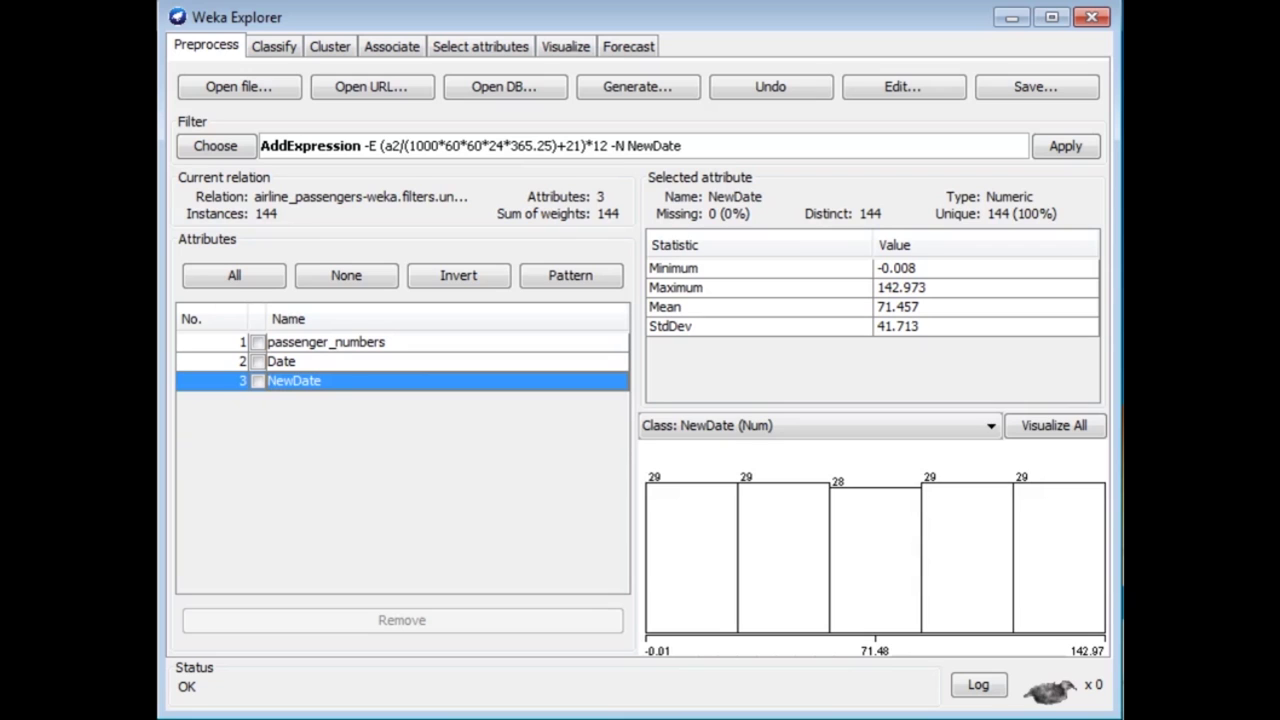
pyautogui.click(258, 361)
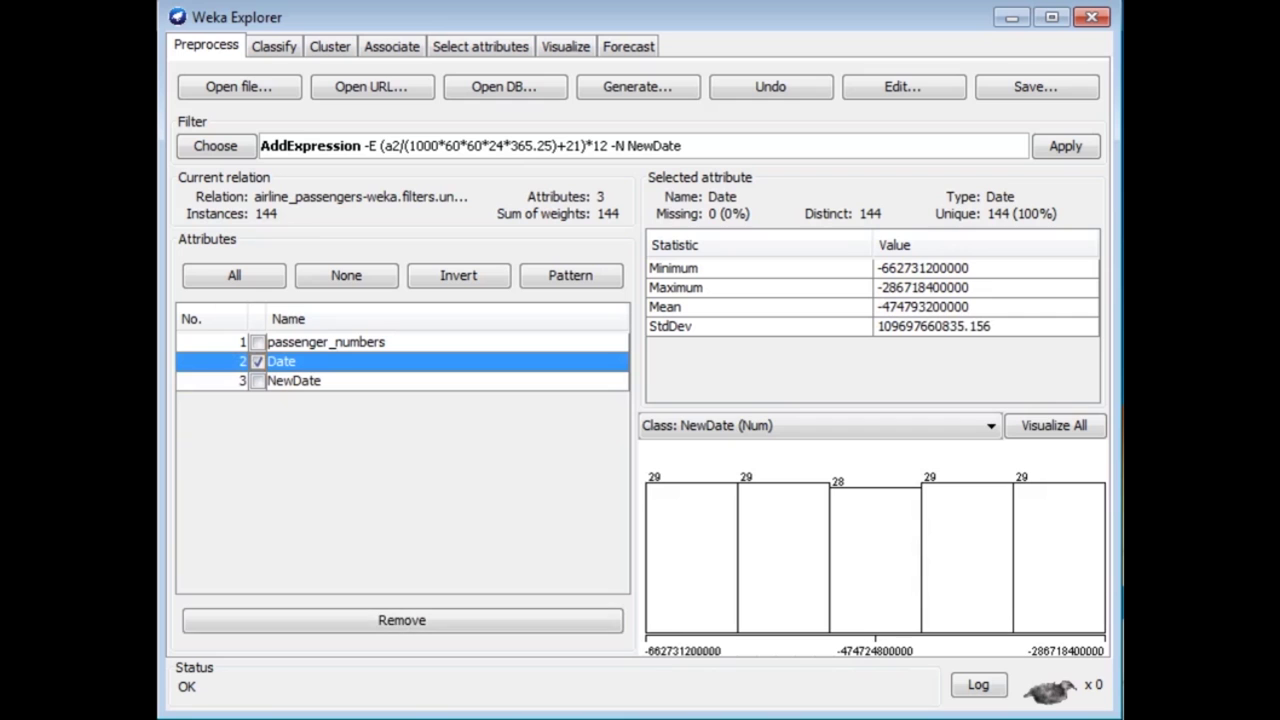
pyautogui.click(402, 620)
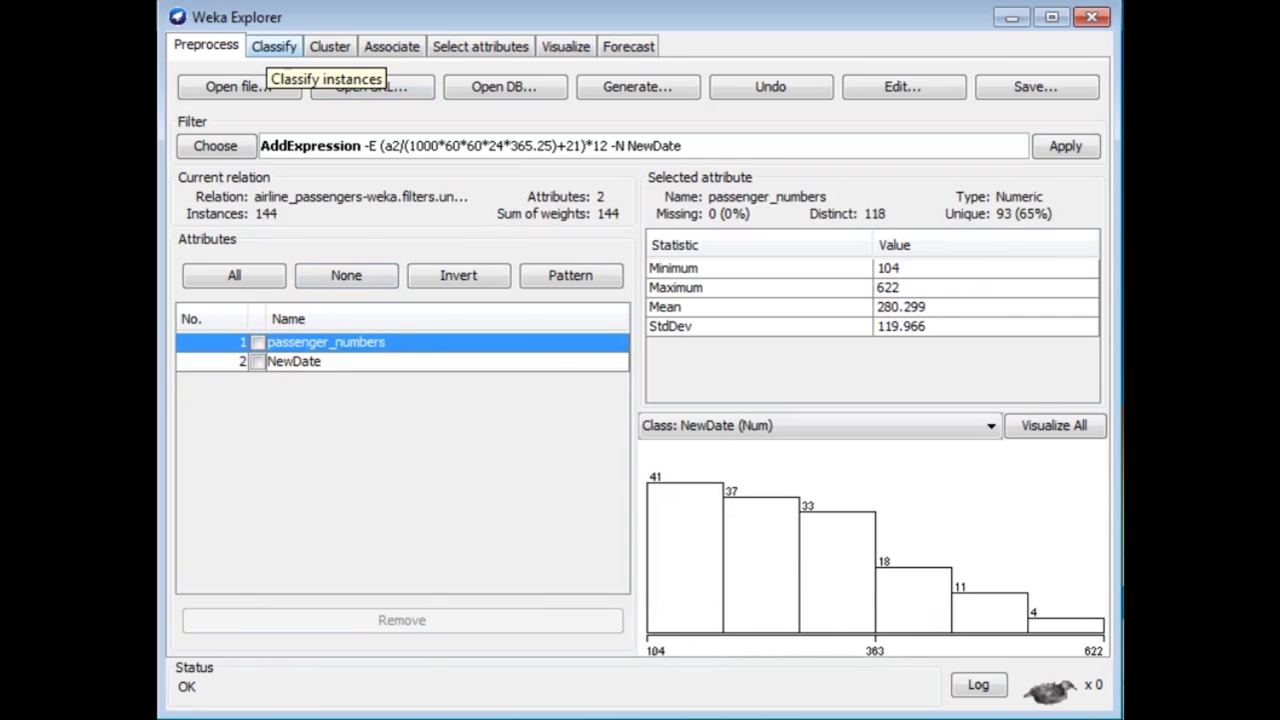
# - Run the linear regression with passenger_numbers as the class attribute, using 10-fold cross-validation
pyautogui.click(274, 46)
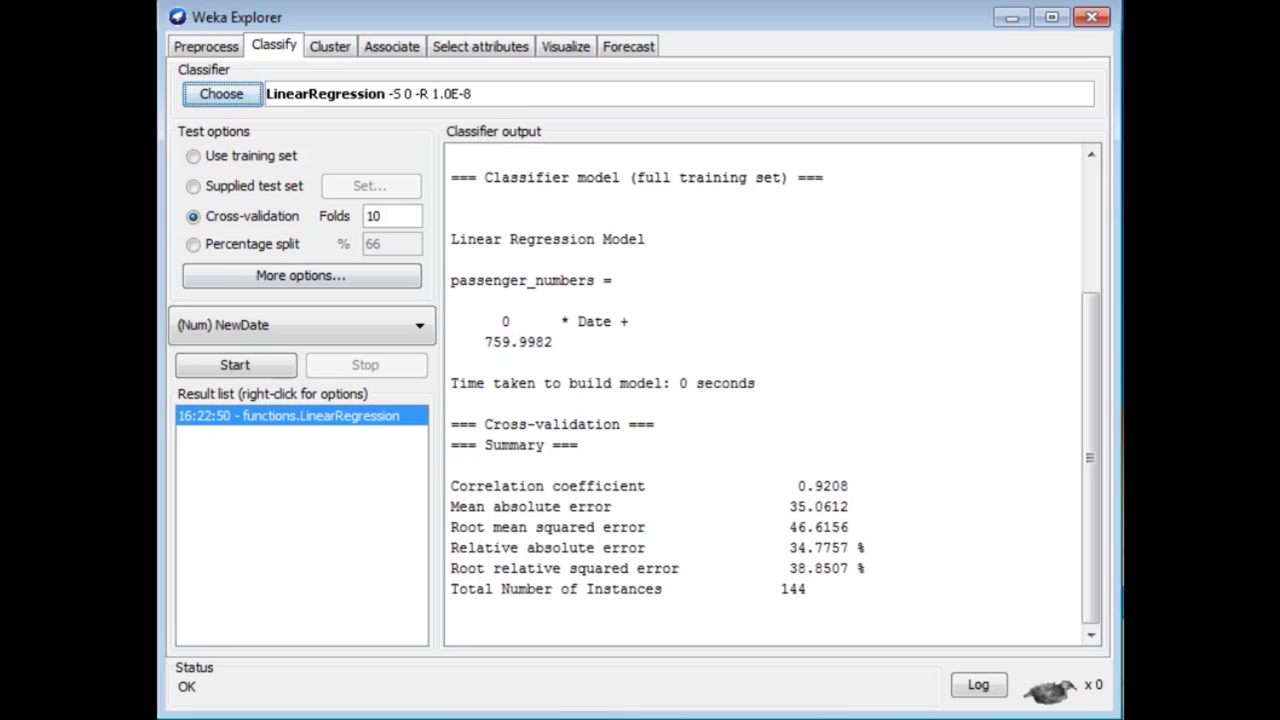
pyautogui.click(300, 324)
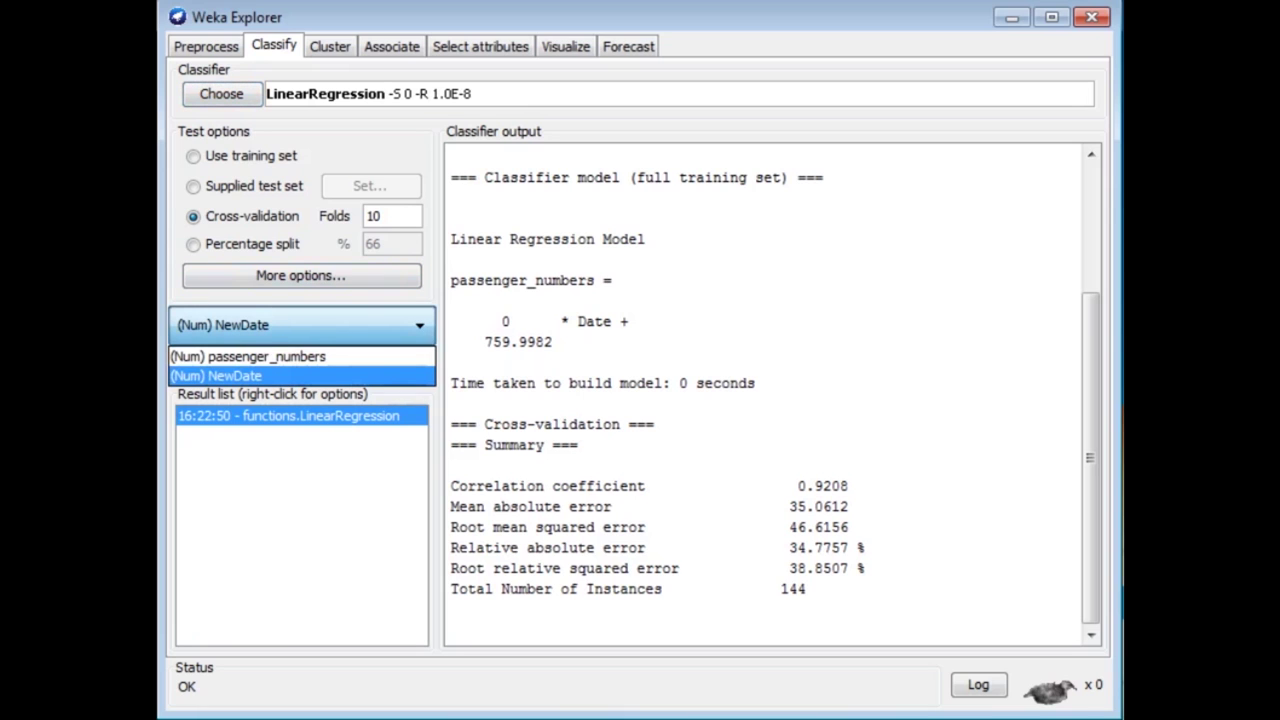
pyautogui.click(248, 356)
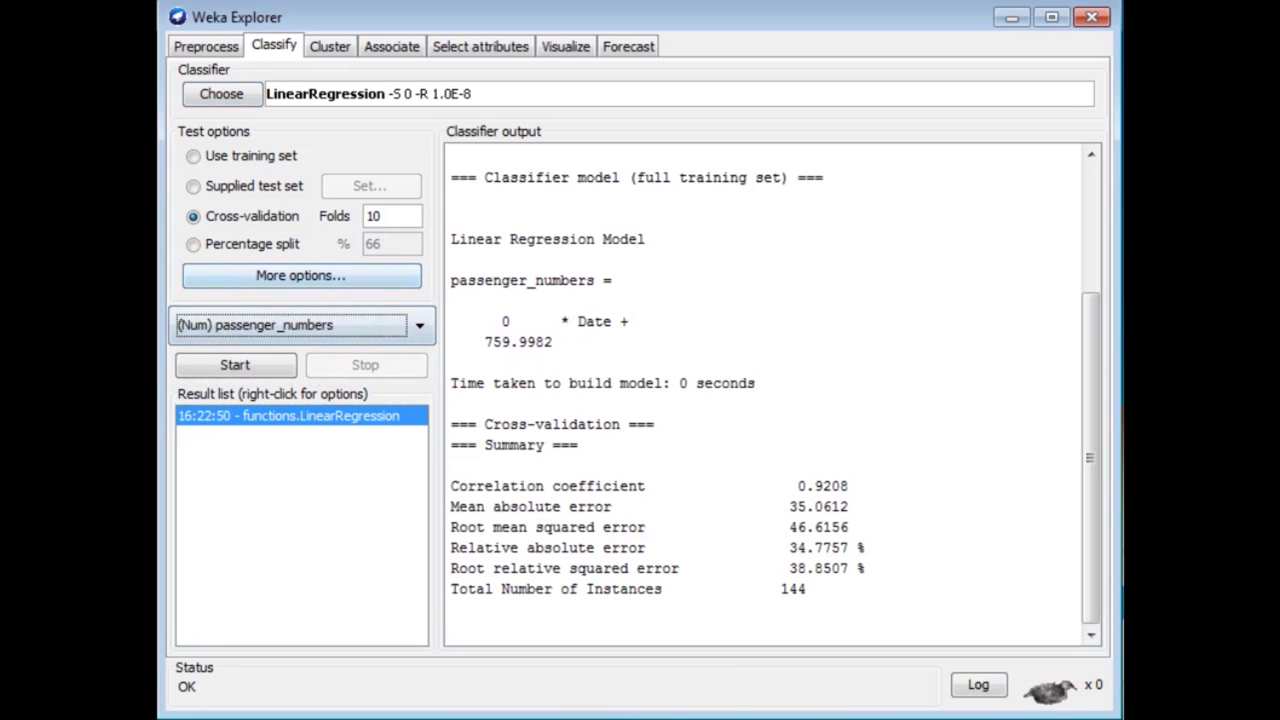
pyautogui.click(235, 364)
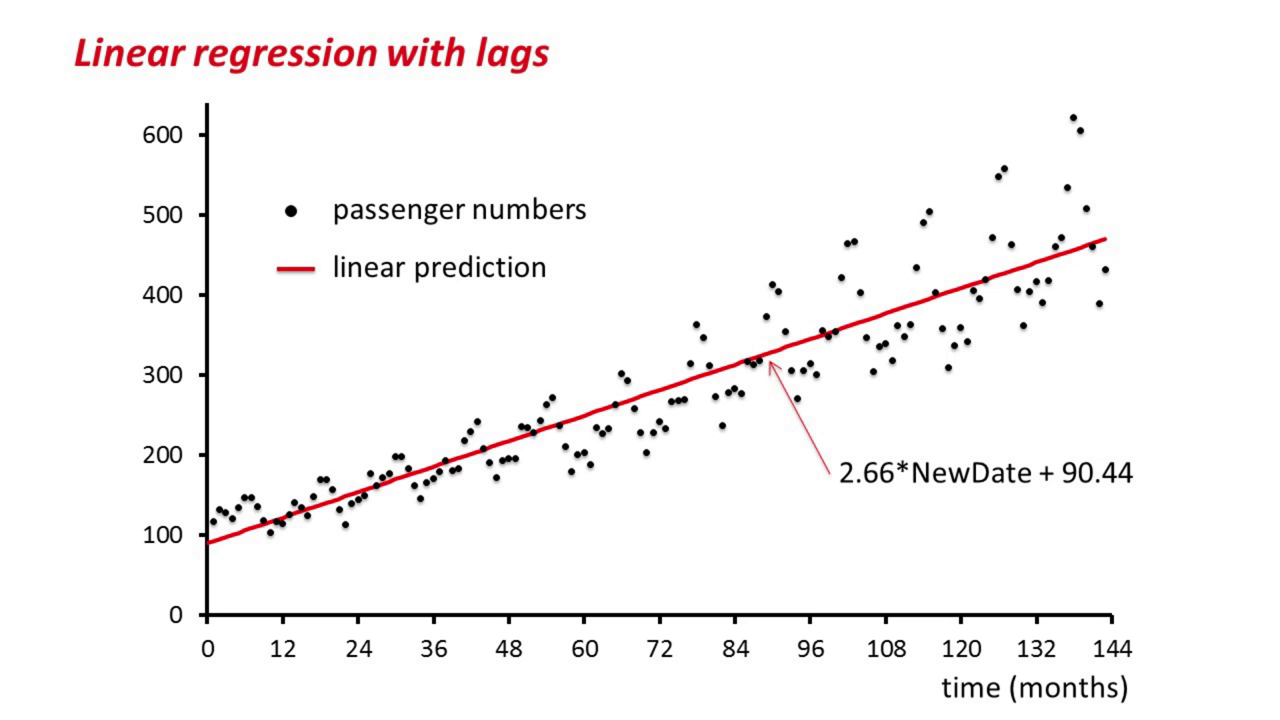
pyautogui.press('Right')
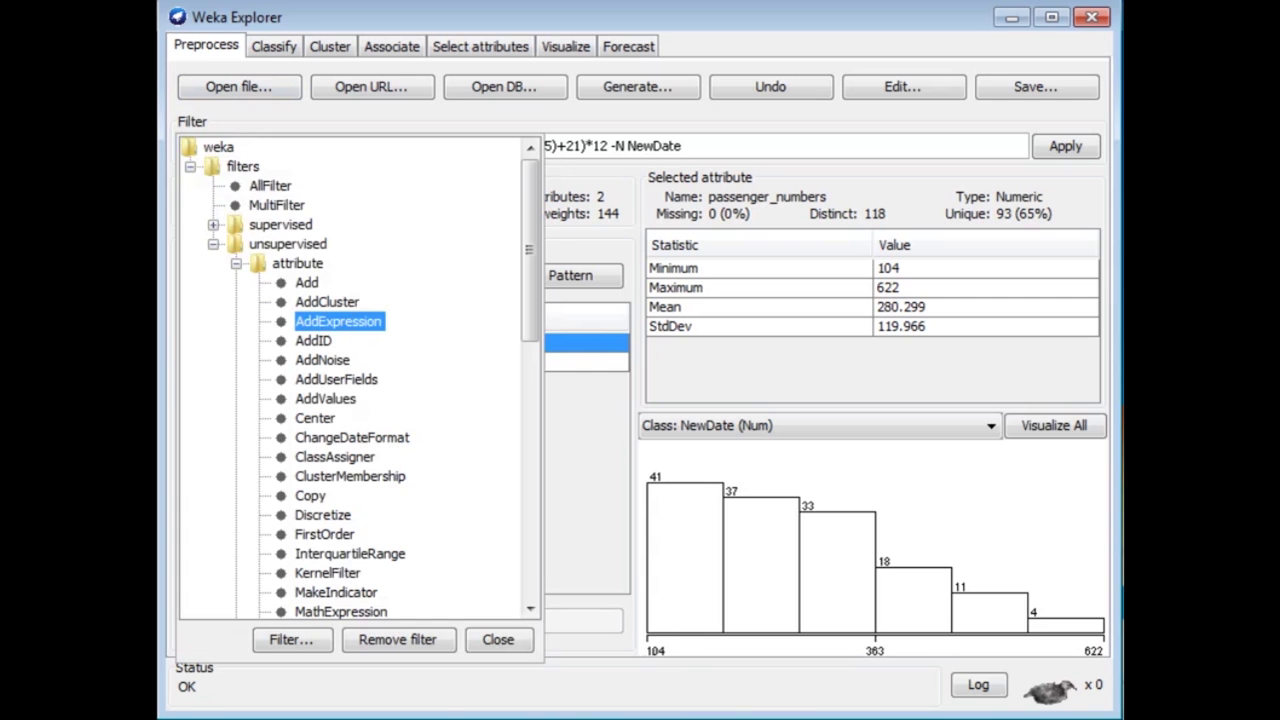
# - Copy the passenger_numbers attribute by applying the unsupervised Copy filter with attribute index 1
pyautogui.click(310, 495)
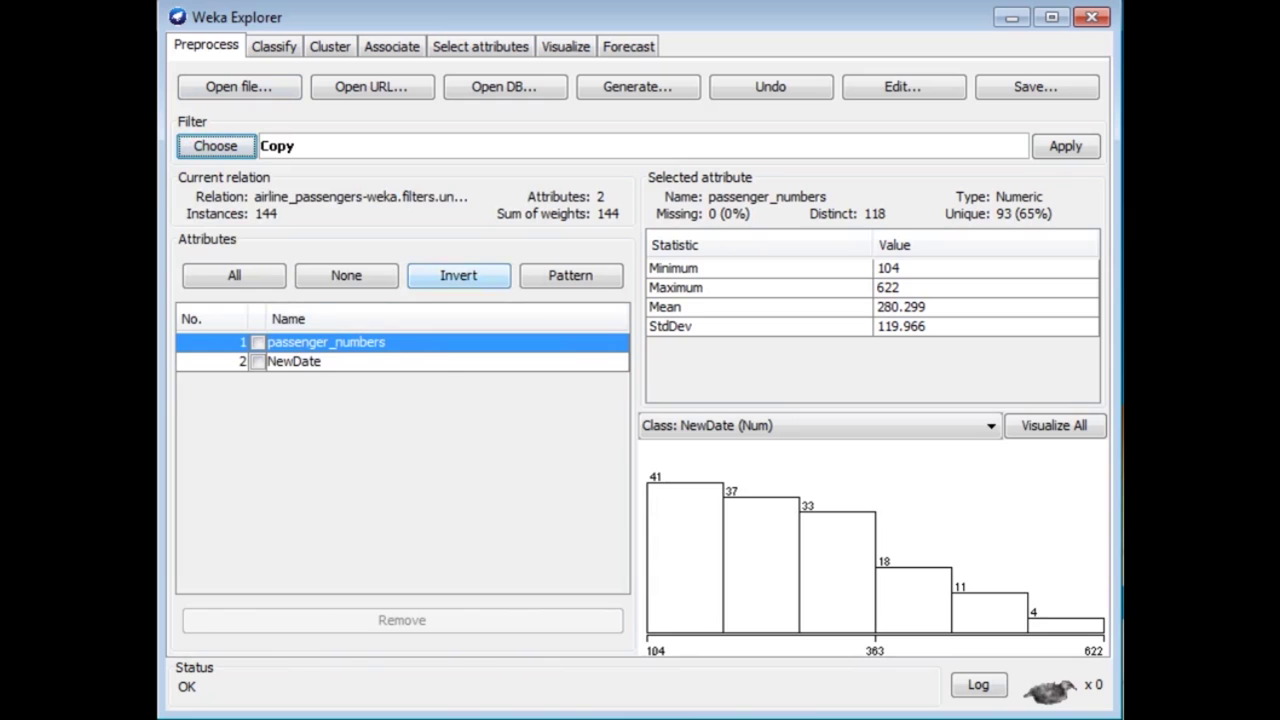
pyautogui.click(458, 146)
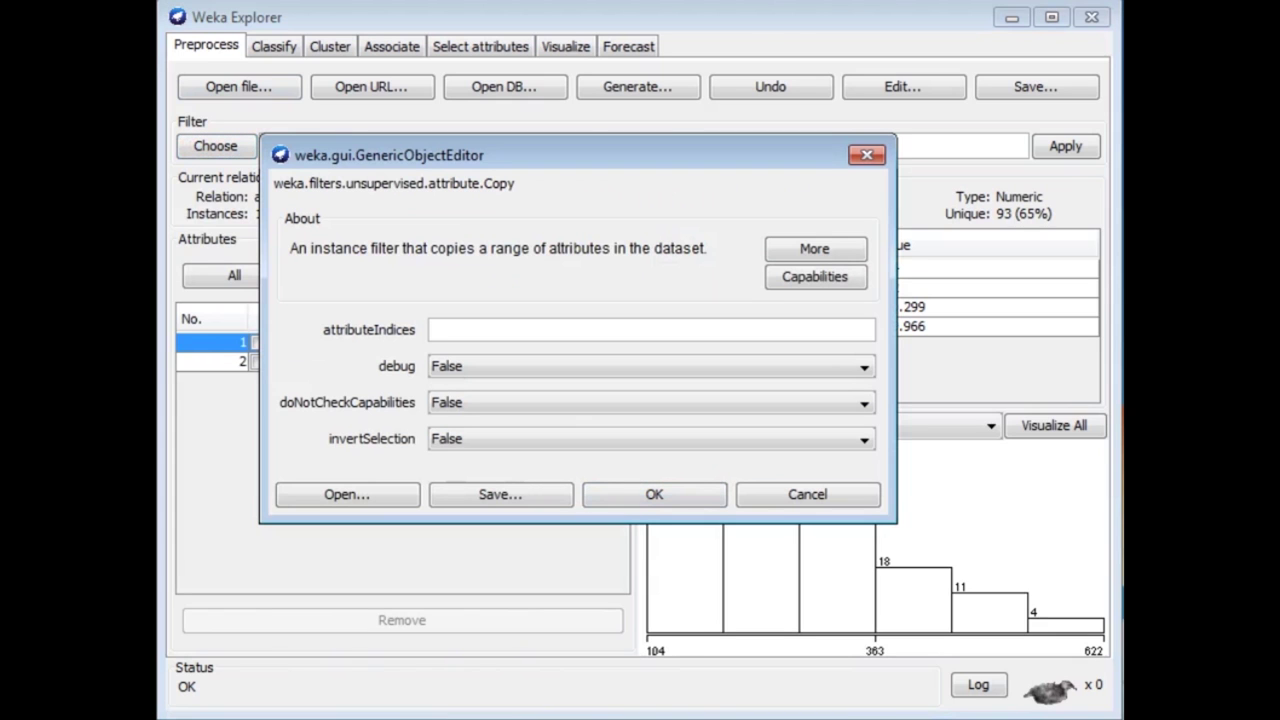
pyautogui.write('1')
pyautogui.click(654, 494)
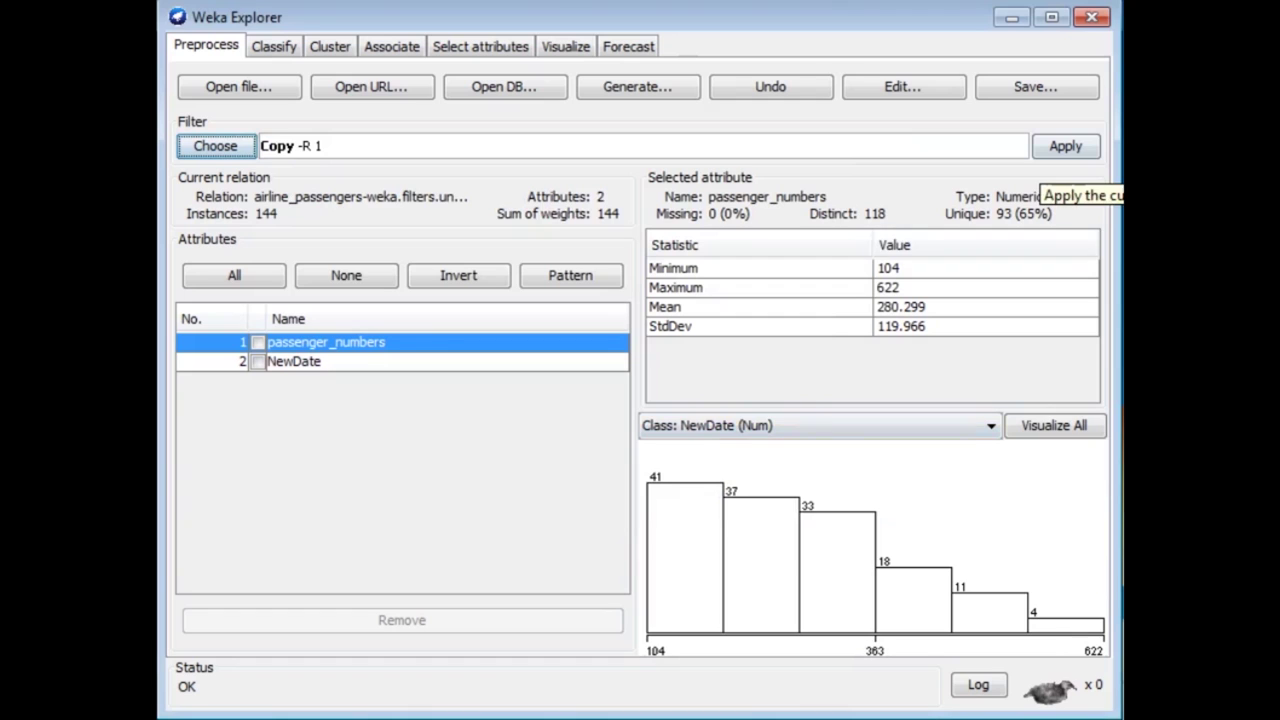
pyautogui.click(1065, 146)
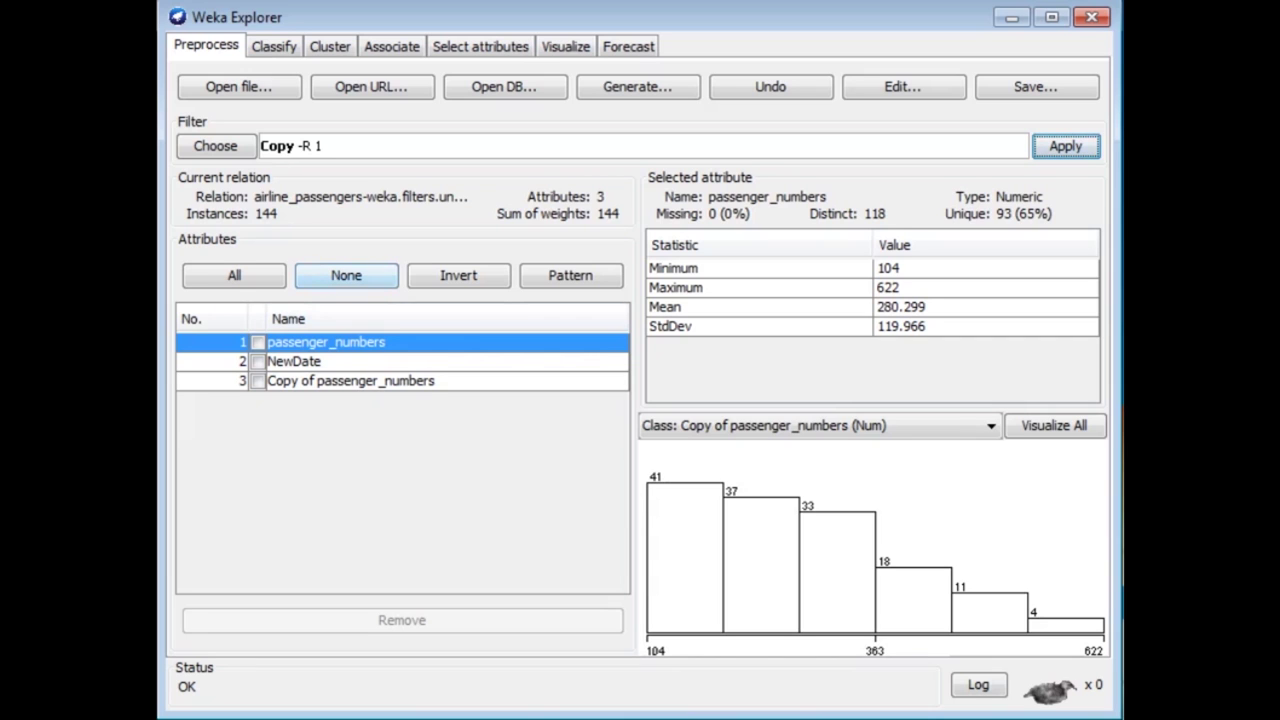
# - Apply the TimeSeriesTranslate filter to attribute 3 with an instance range of -12 and review the data in the viewer
pyautogui.click(215, 146)
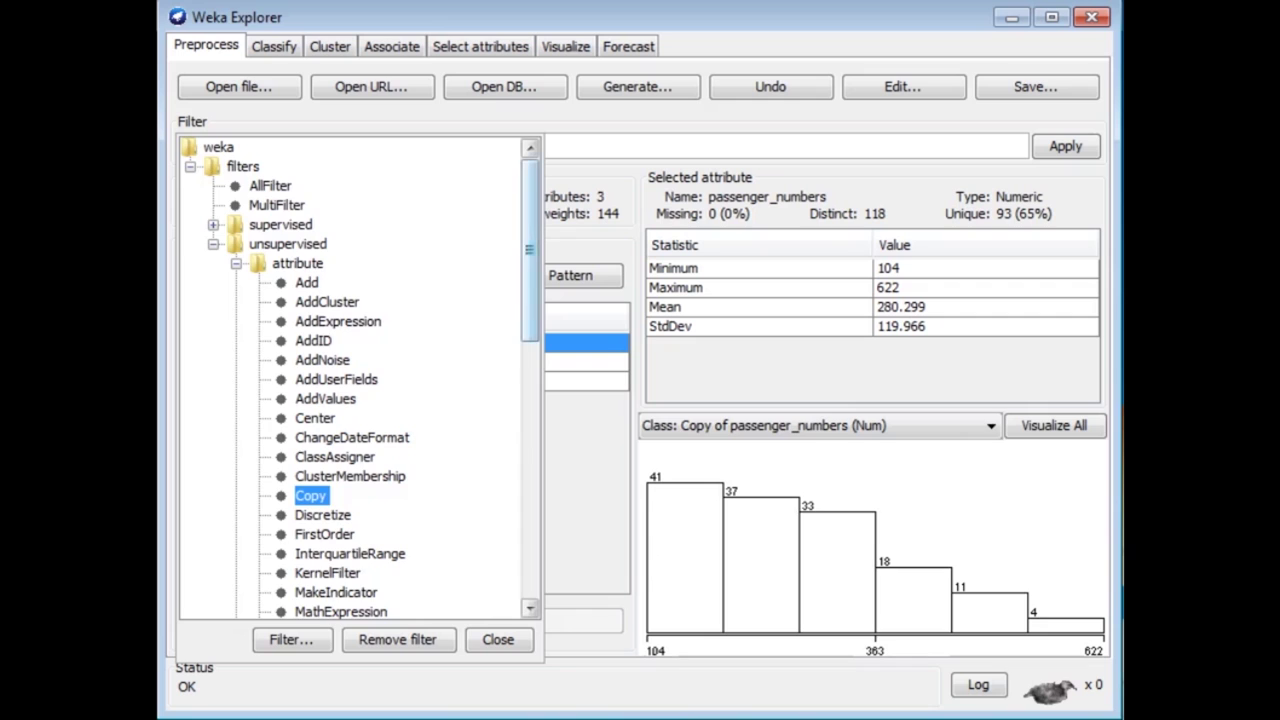
pyautogui.scroll(-11, 360, 378)
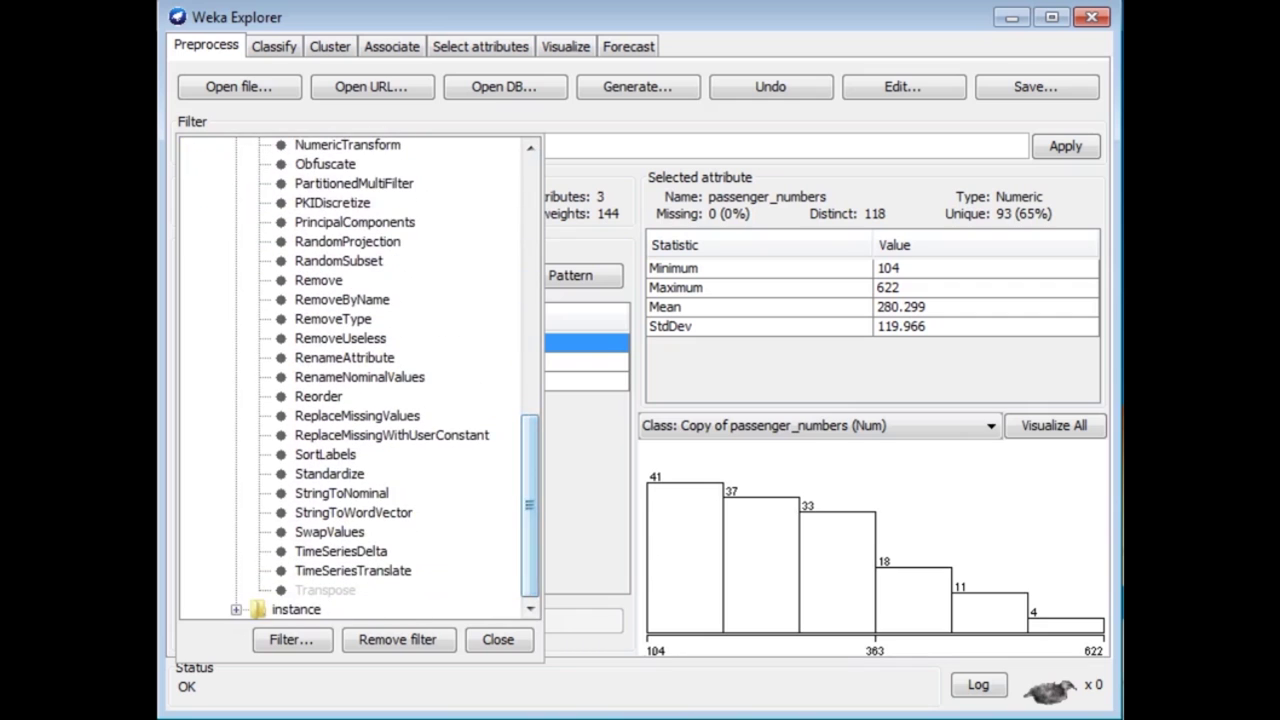
pyautogui.click(352, 570)
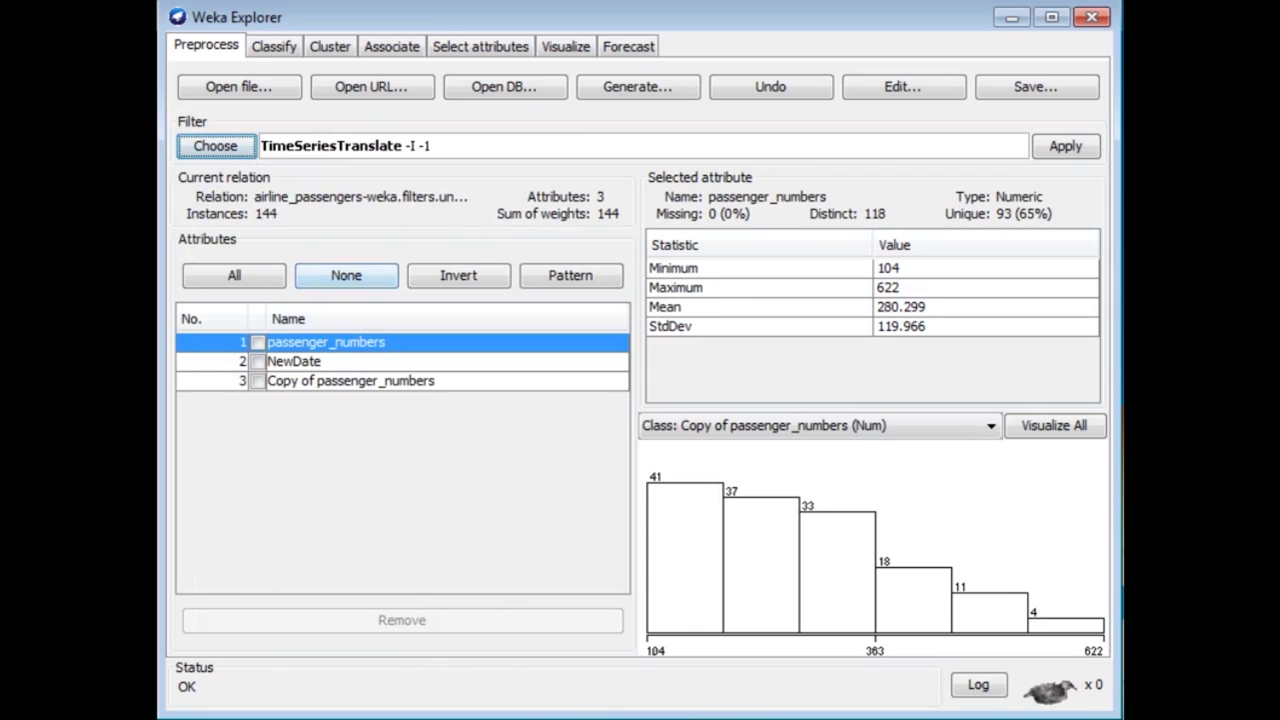
pyautogui.click(345, 146)
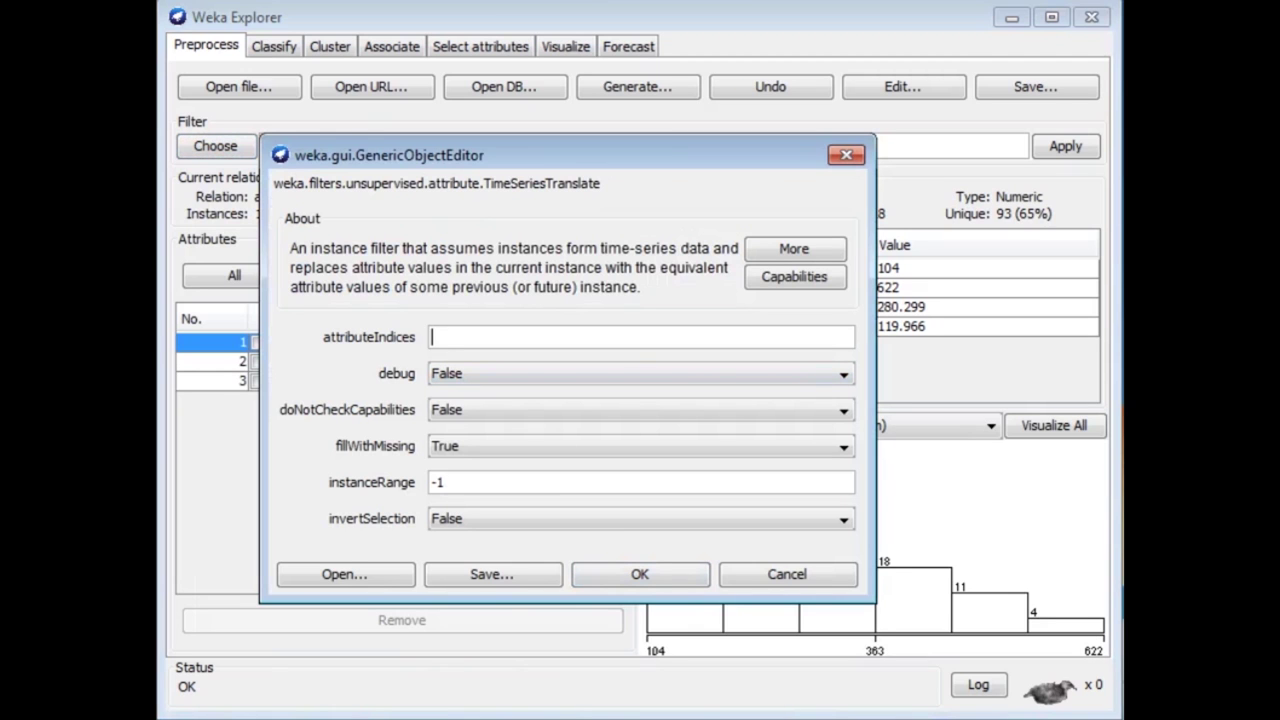
pyautogui.write('3')
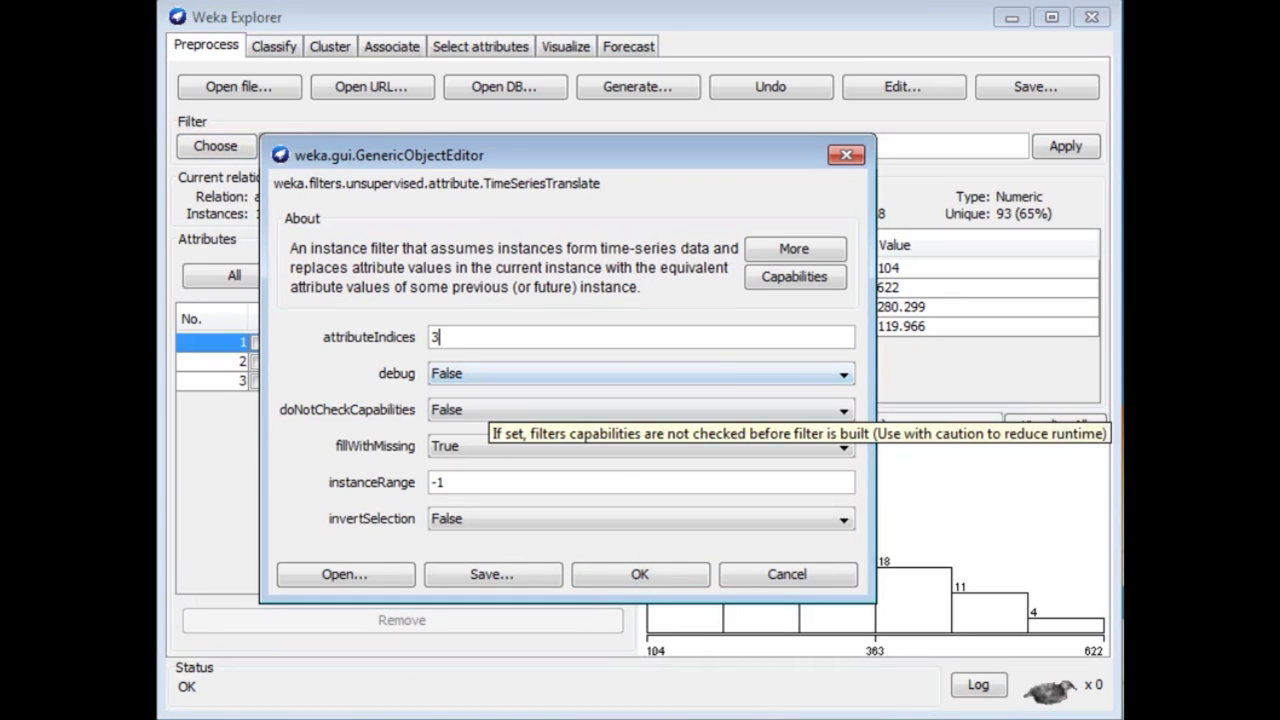
pyautogui.click(495, 482)
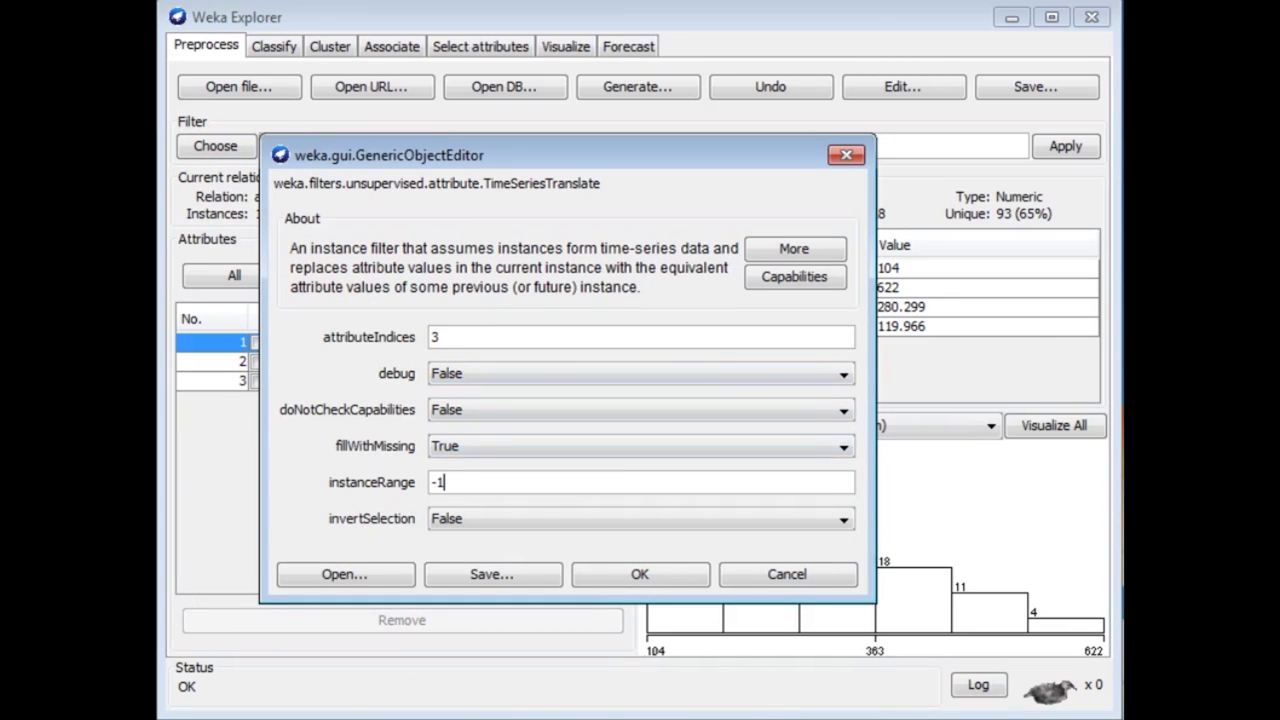
pyautogui.moveTo(446, 482); pyautogui.dragTo(437, 482)
pyautogui.write('12')
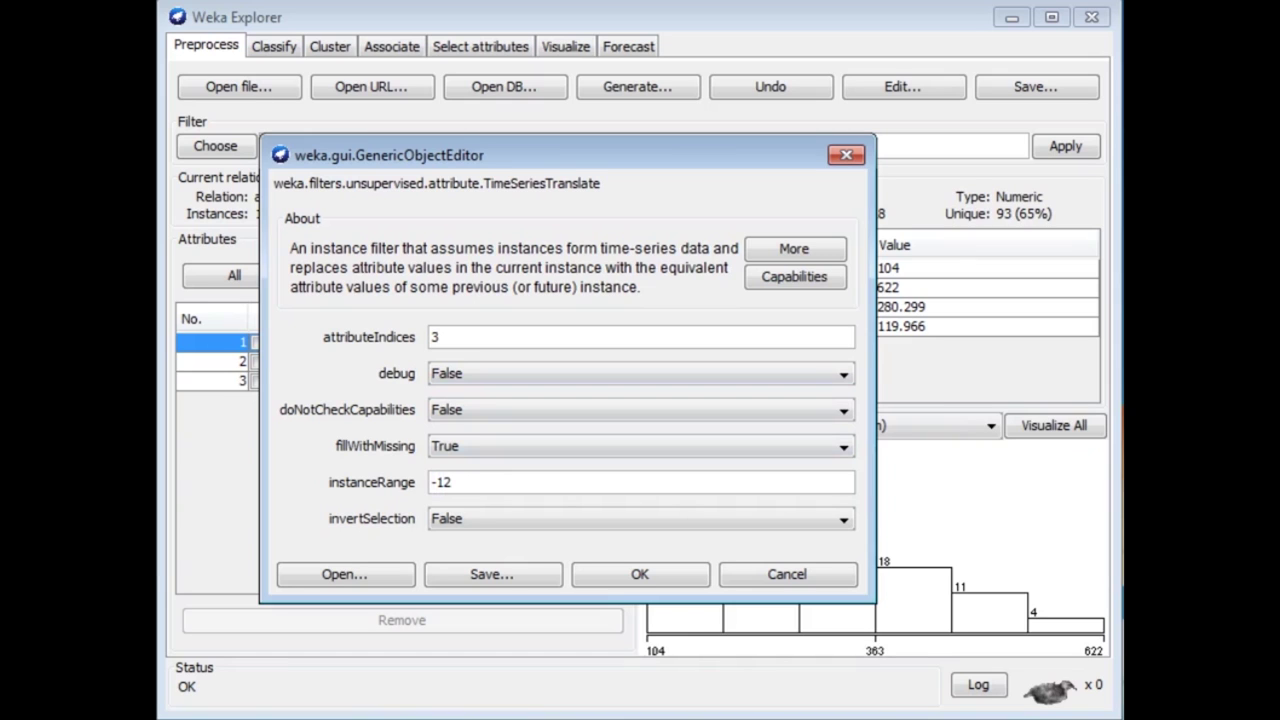
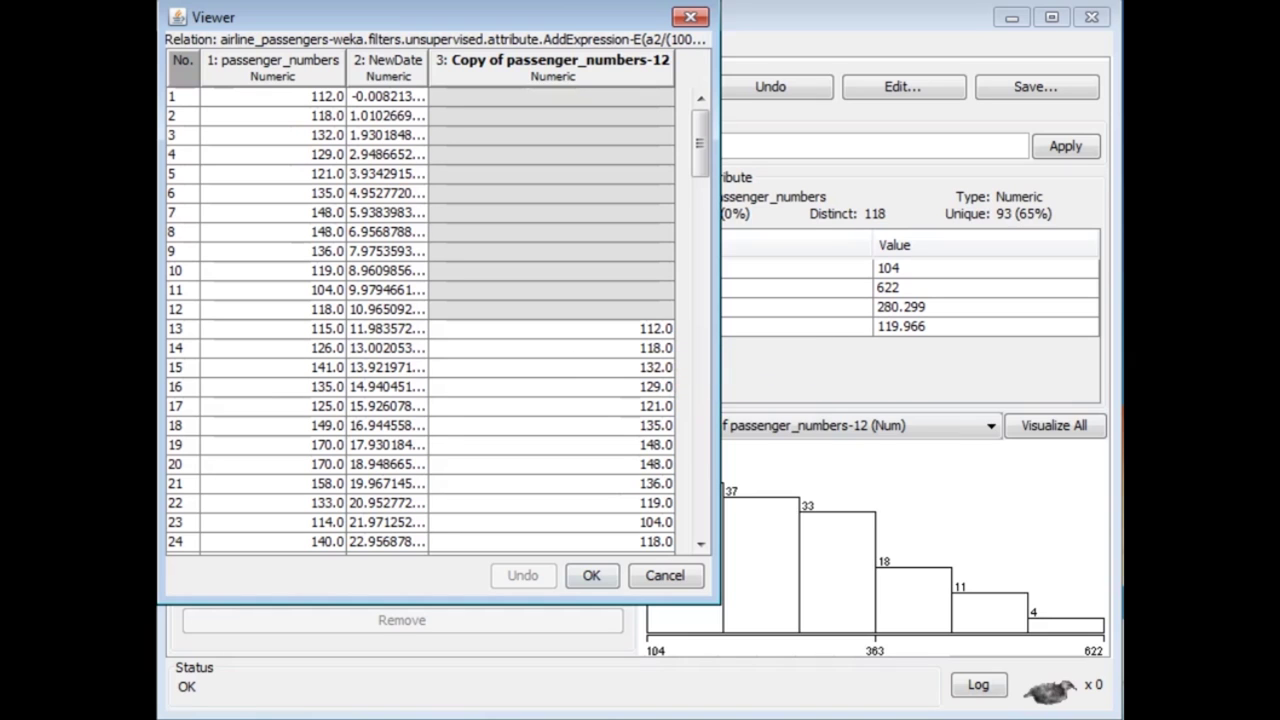
pyautogui.click(591, 575)
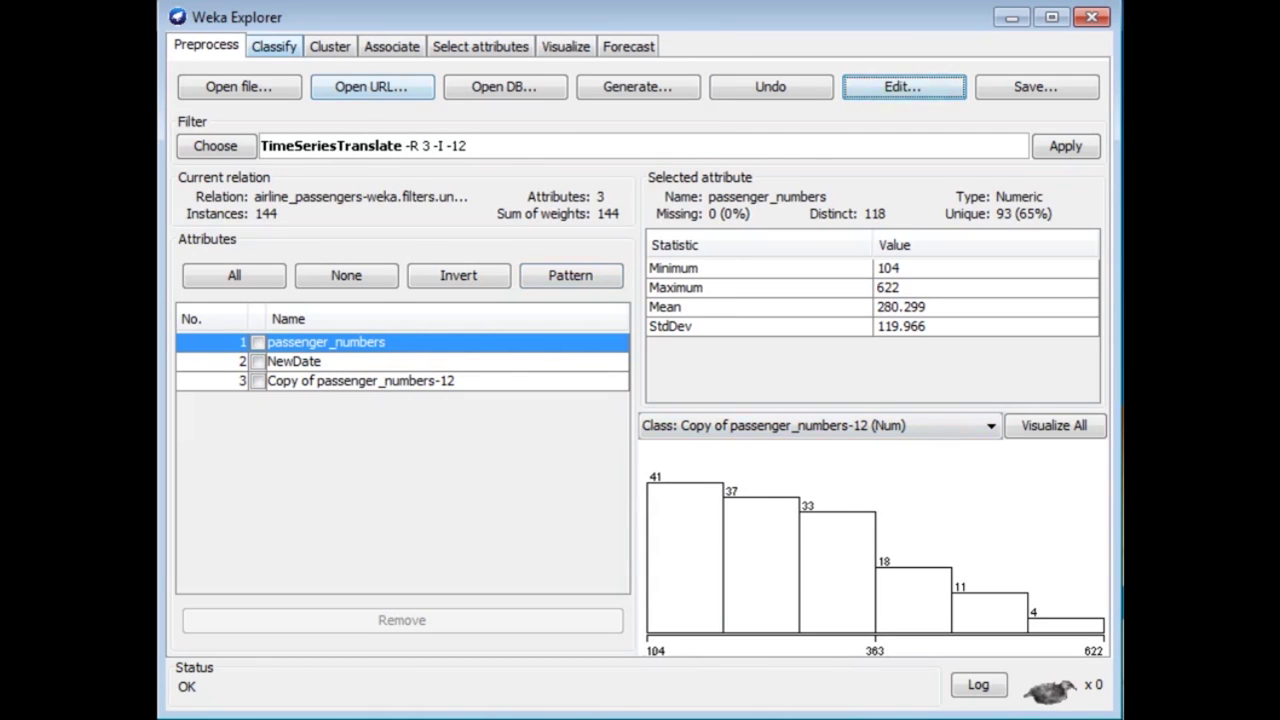
# - Rerun the linear regression on the data with the lagged attribute, predicting passenger_numbers
pyautogui.click(274, 46)
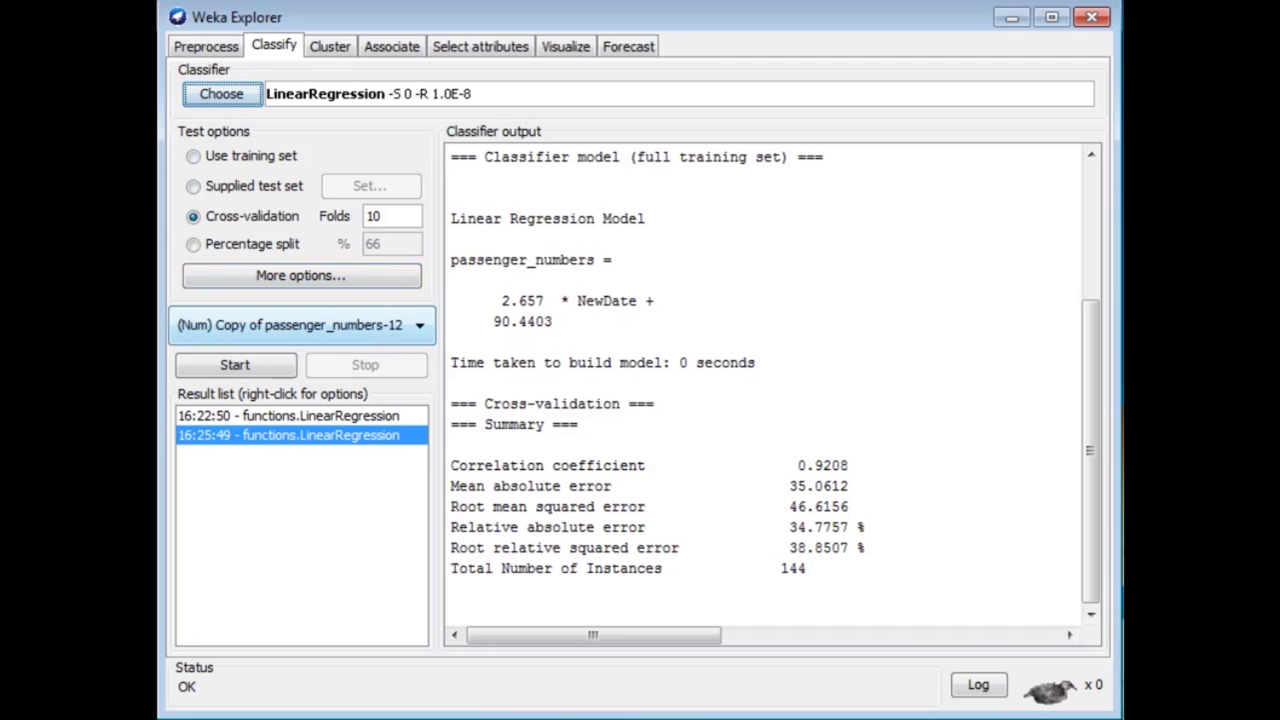
pyautogui.click(300, 325)
pyautogui.click(257, 346)
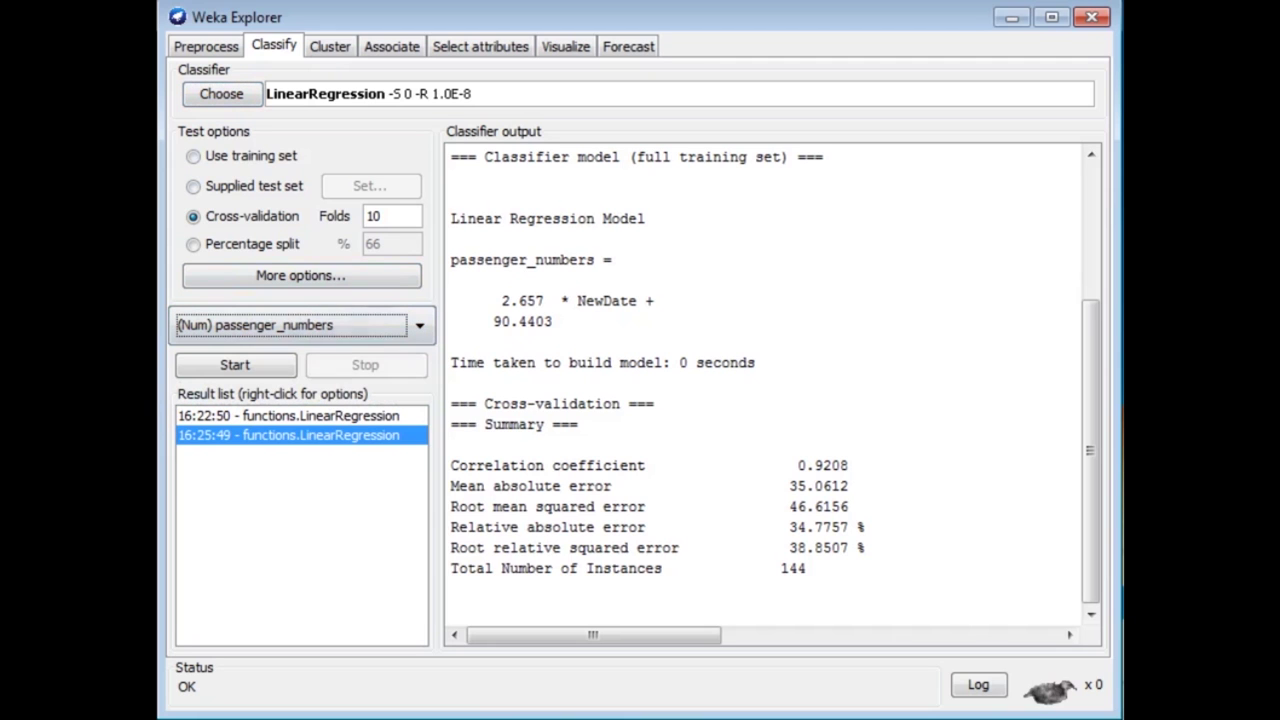
pyautogui.click(235, 365)
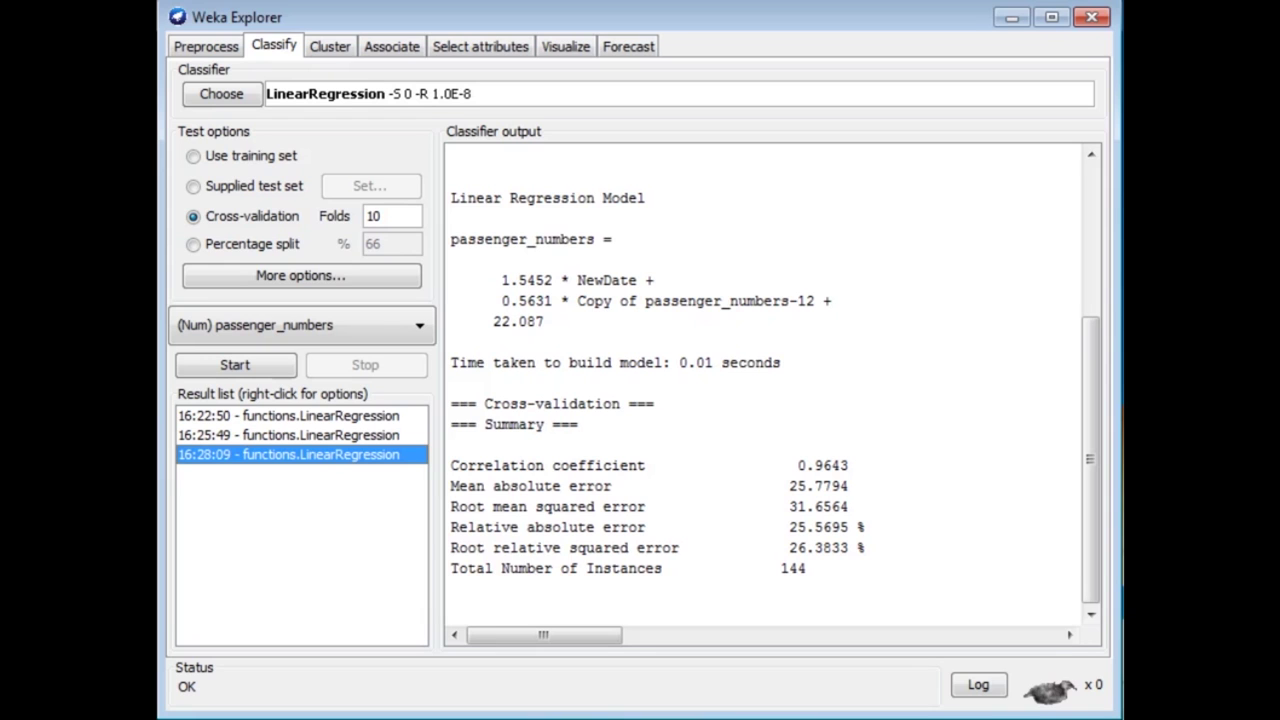
# - Return to preprocessing and choose the unsupervised instance filter RemoveRange
pyautogui.click(205, 46)
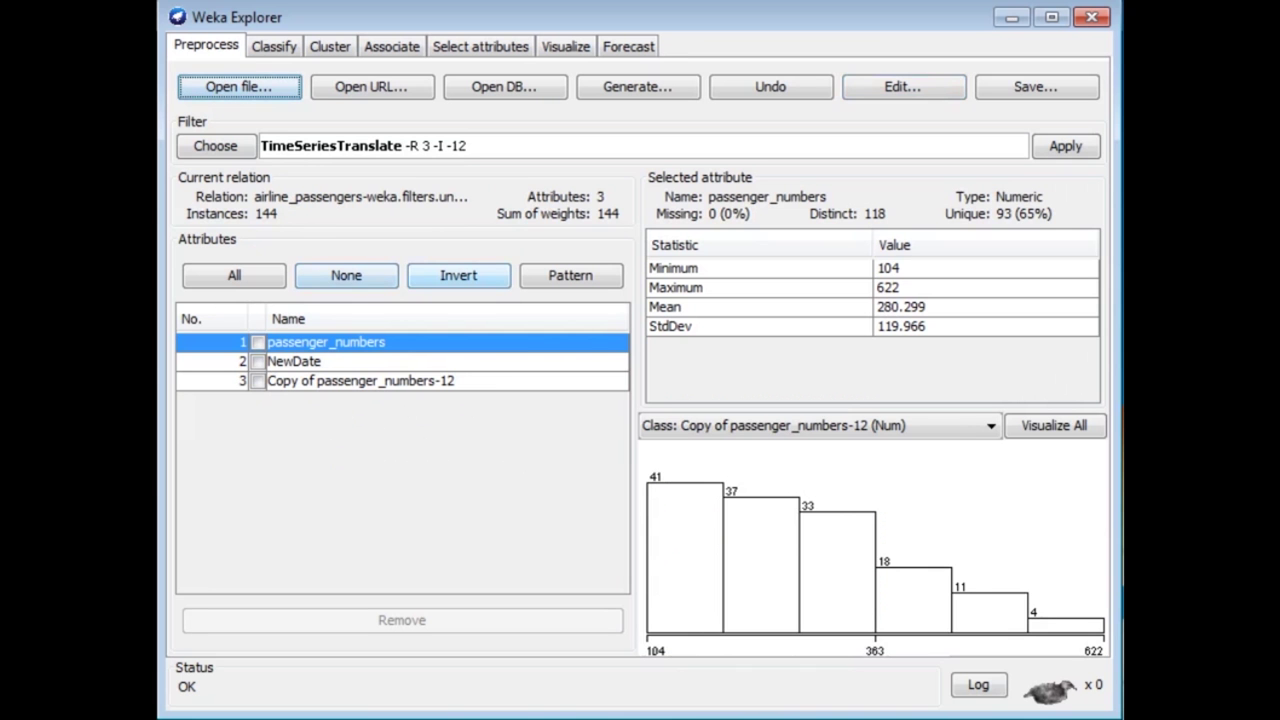
pyautogui.click(215, 145)
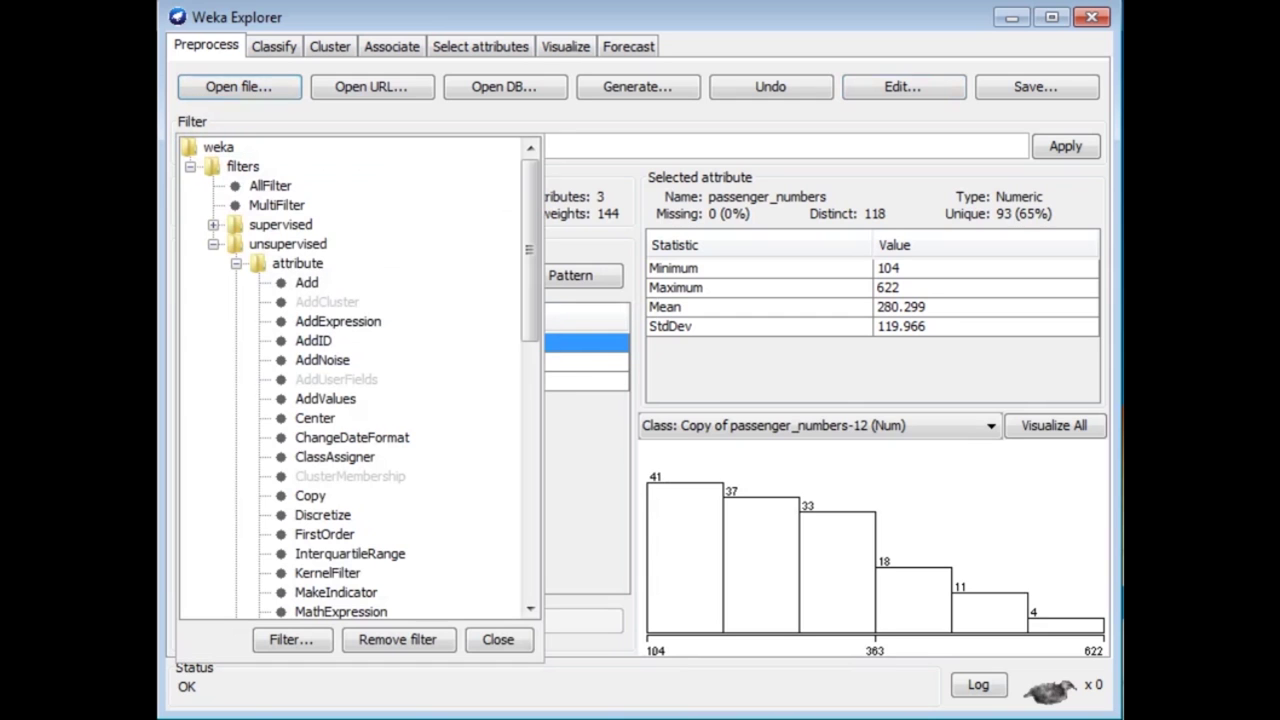
pyautogui.click(236, 263)
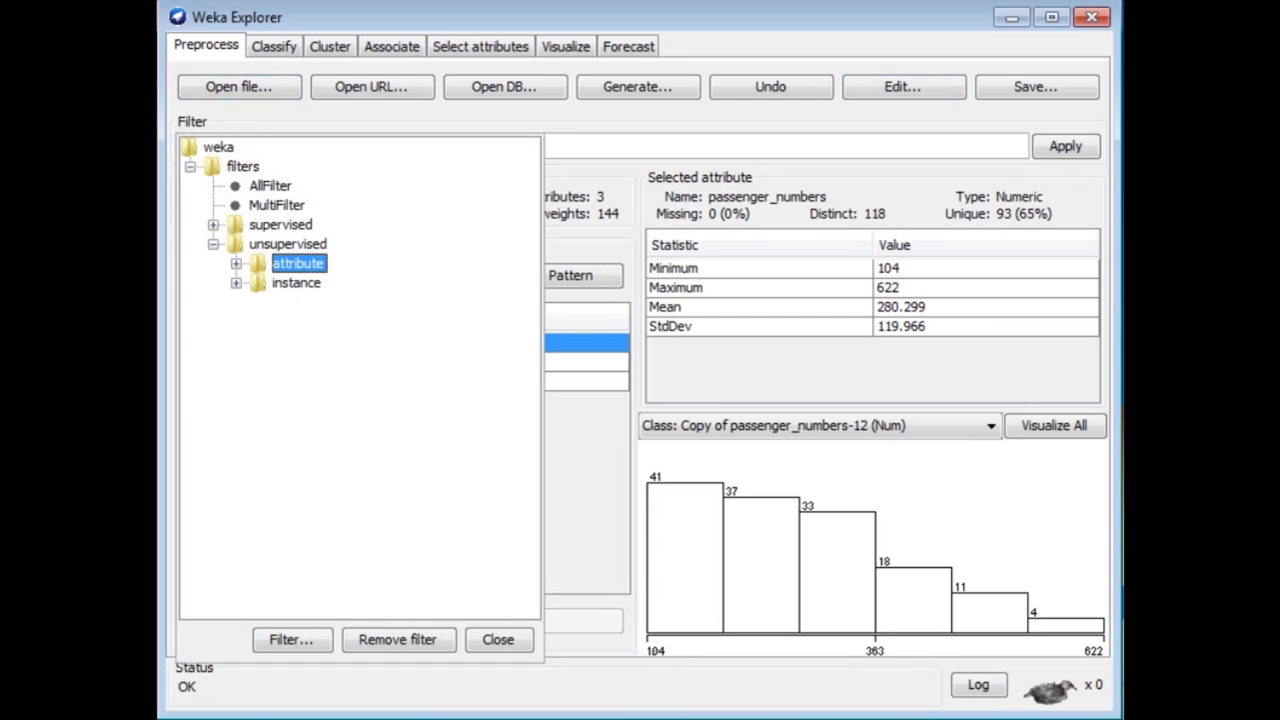
pyautogui.click(236, 283)
pyautogui.click(337, 437)
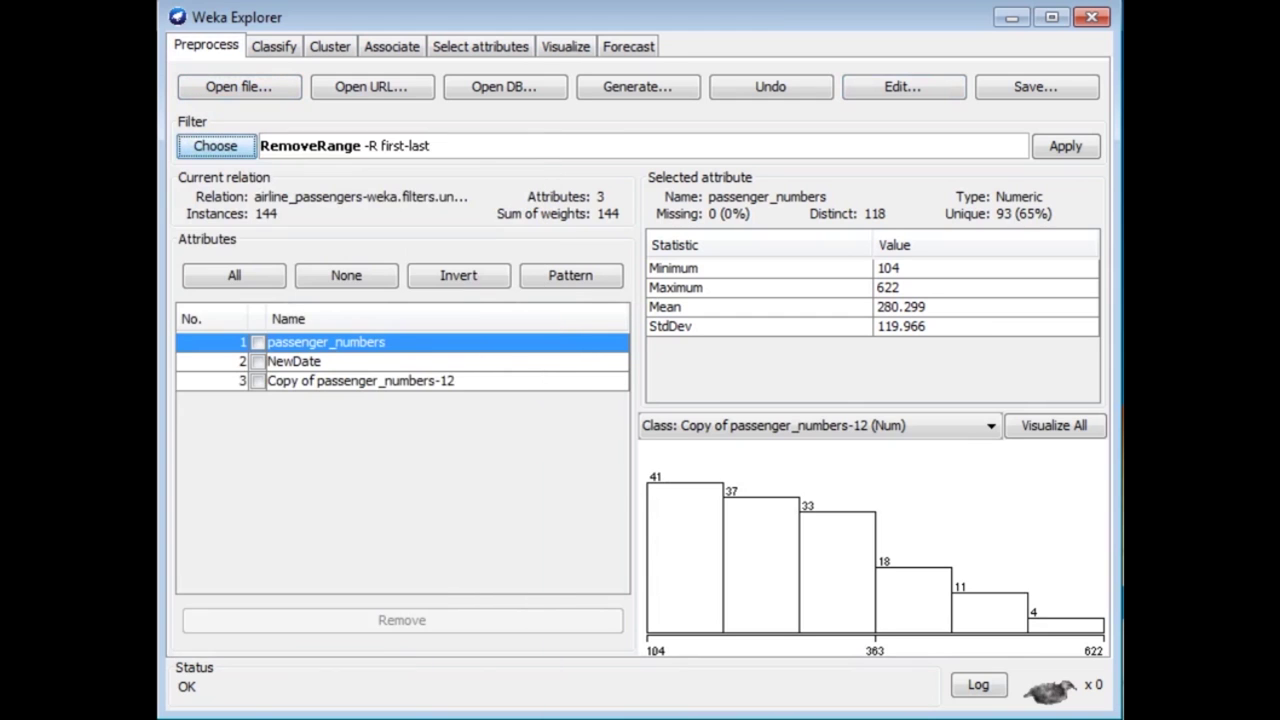
# - Remove instances 1-12 with the RemoveRange filter and review the remaining instances in the data viewer
pyautogui.click(320, 146)
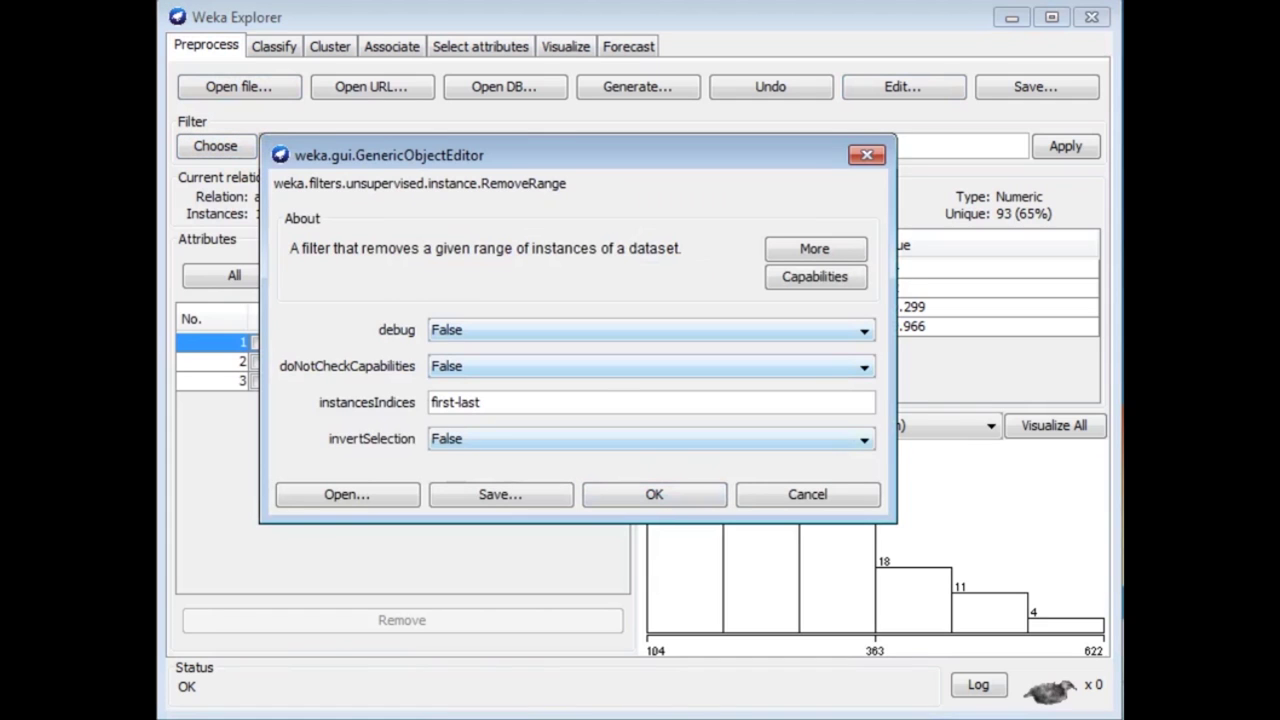
pyautogui.moveTo(482, 402); pyautogui.dragTo(430, 402)
pyautogui.write('1-12')
pyautogui.click(654, 494)
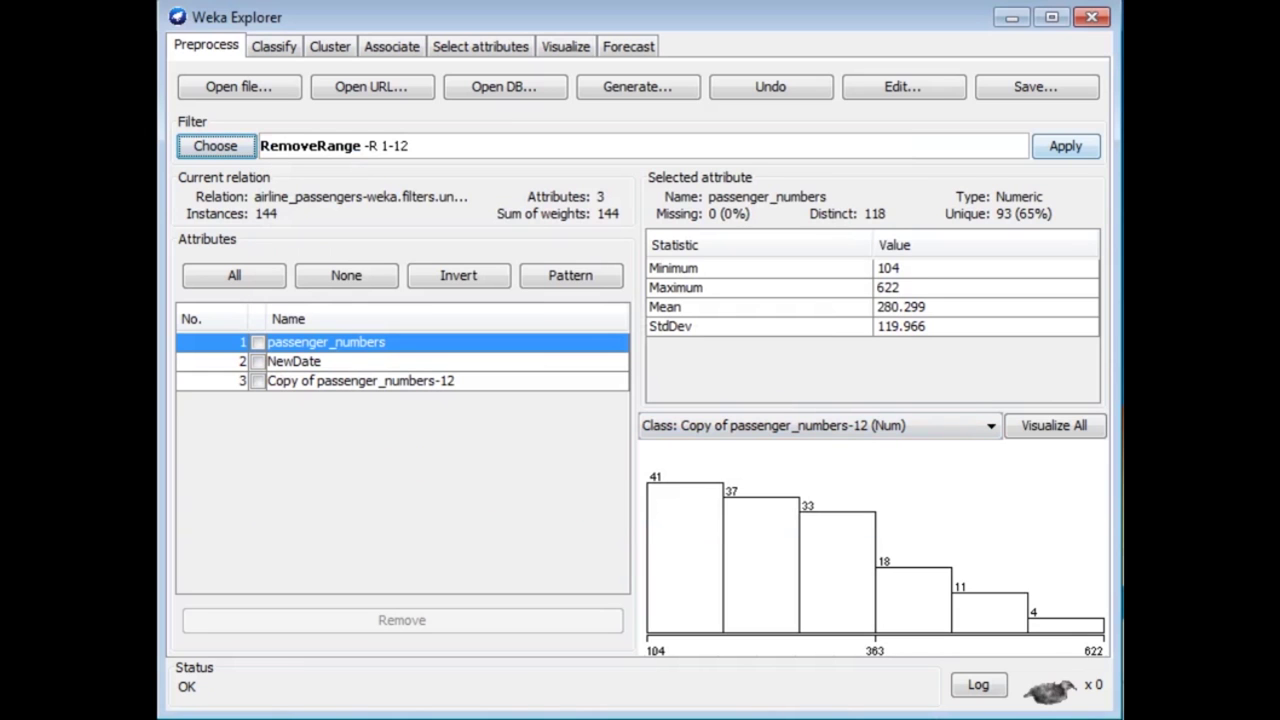
pyautogui.click(1065, 146)
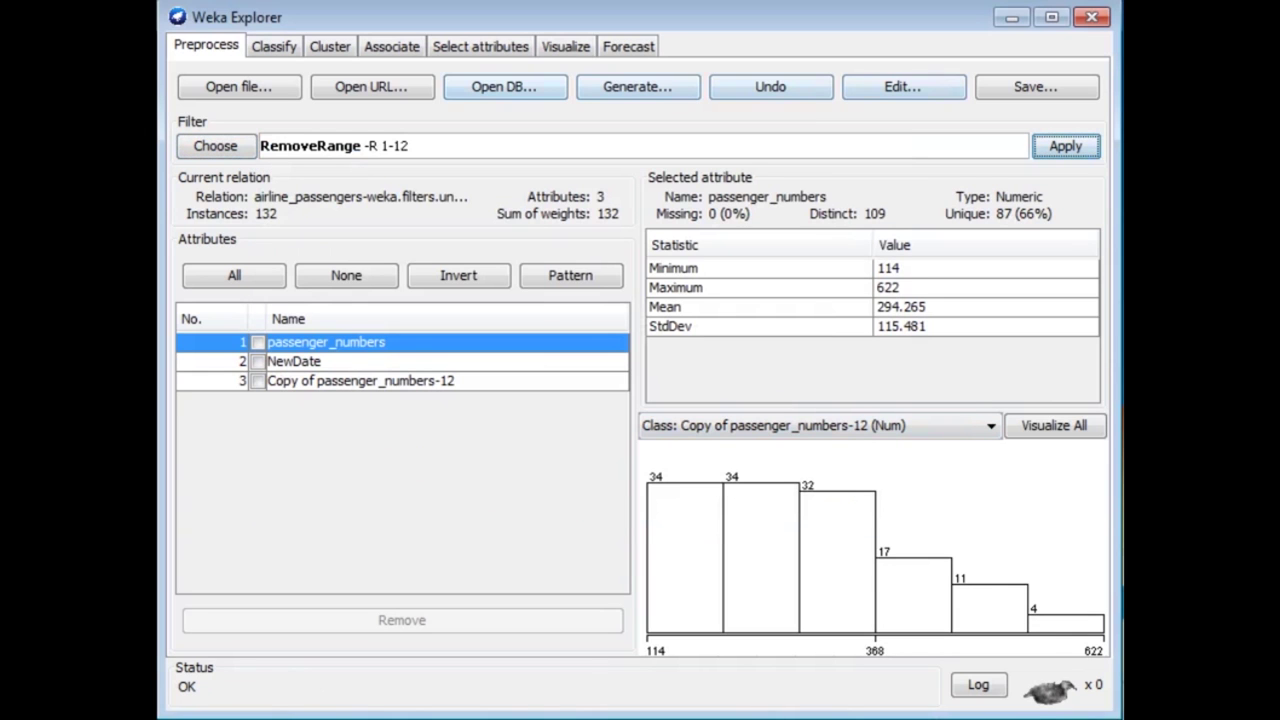
pyautogui.click(903, 86)
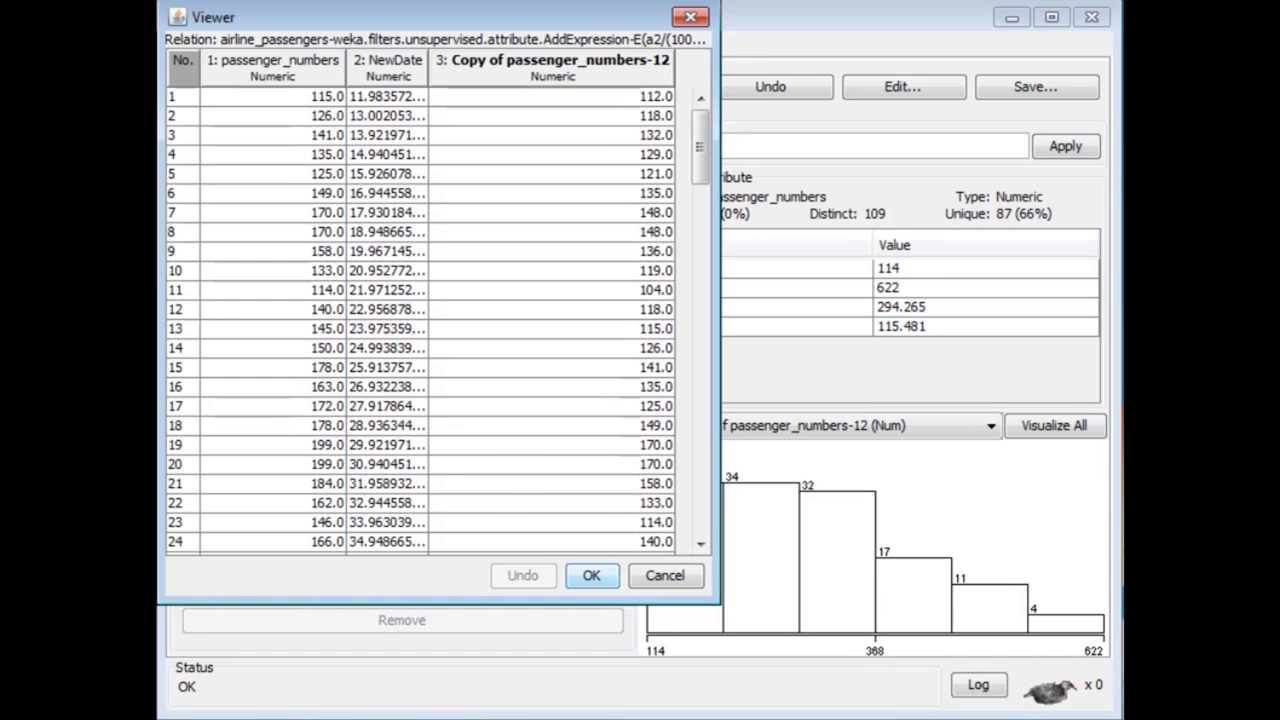
pyautogui.click(591, 575)
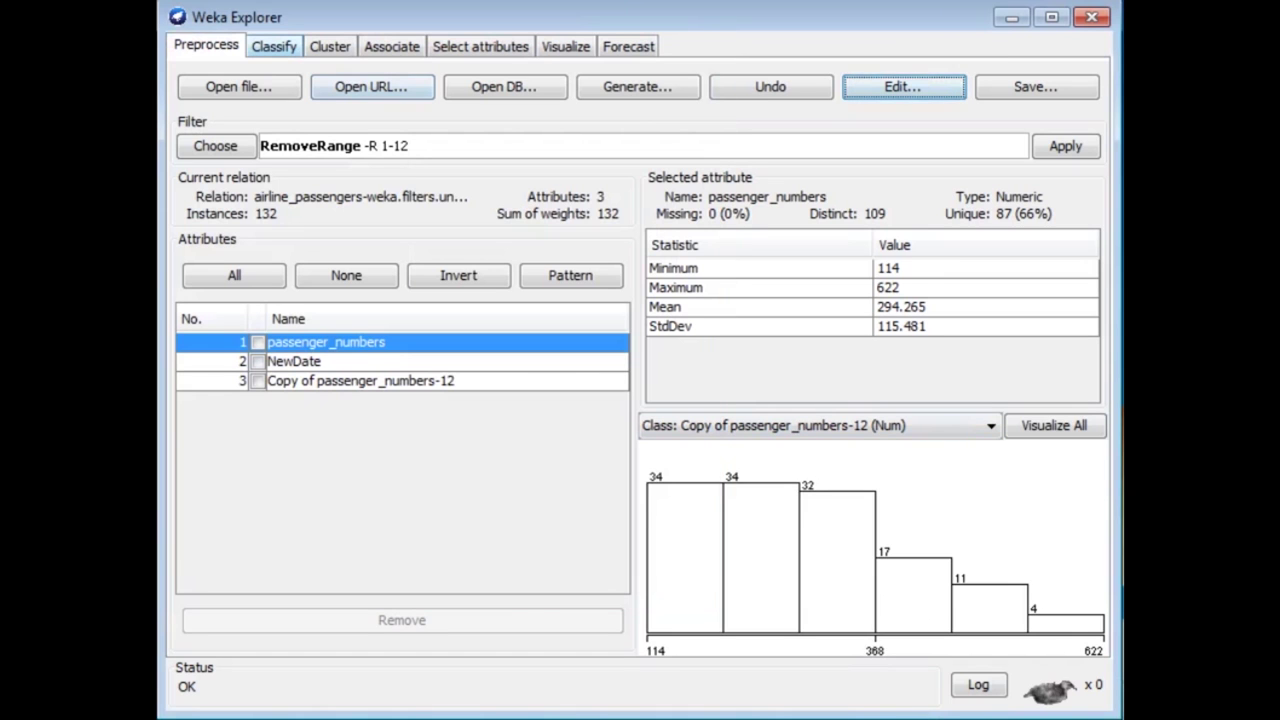
# - Rerun the linear regression on the dataset without the first 12 instances, with passenger_numbers as the class
pyautogui.click(273, 46)
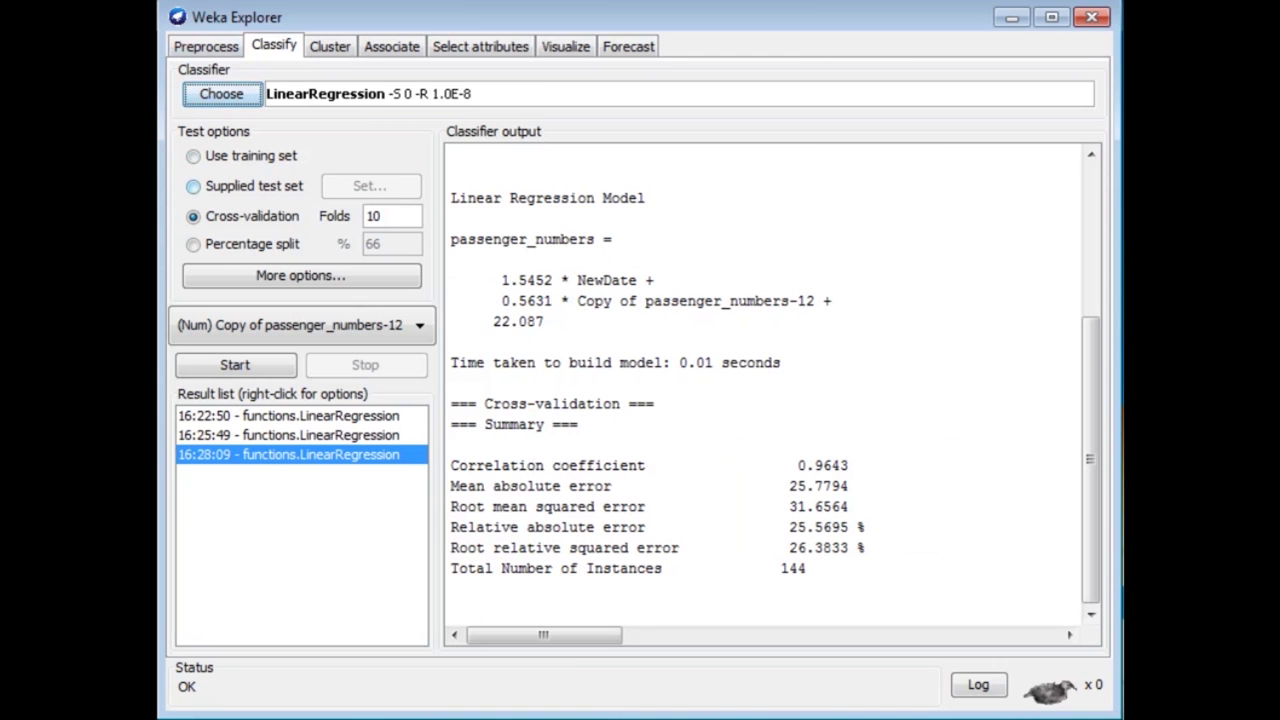
pyautogui.click(330, 325)
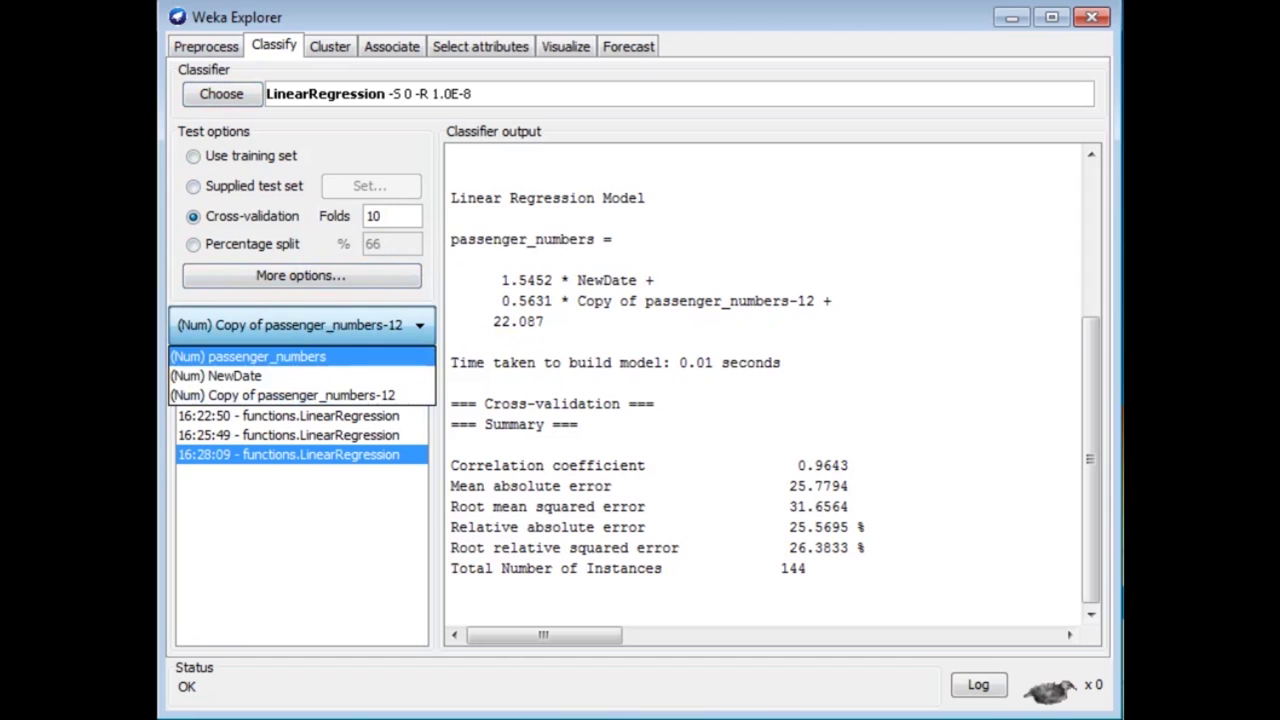
pyautogui.click(248, 356)
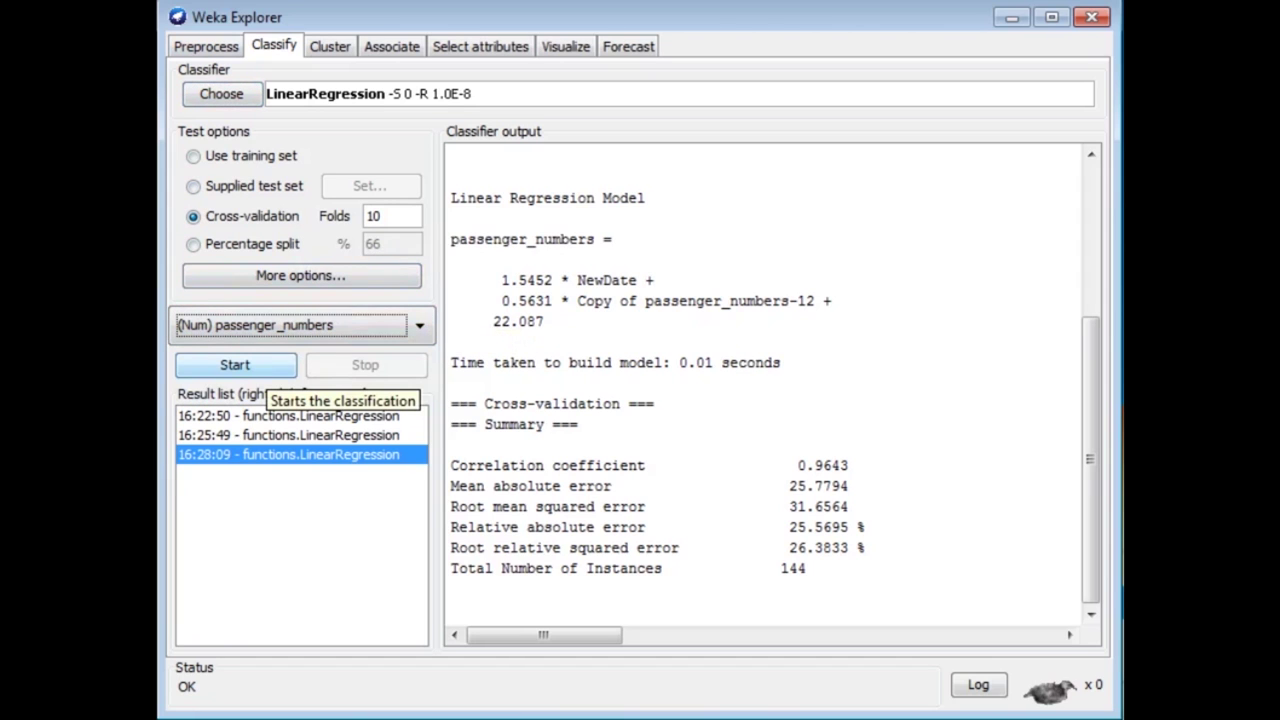
pyautogui.click(235, 365)
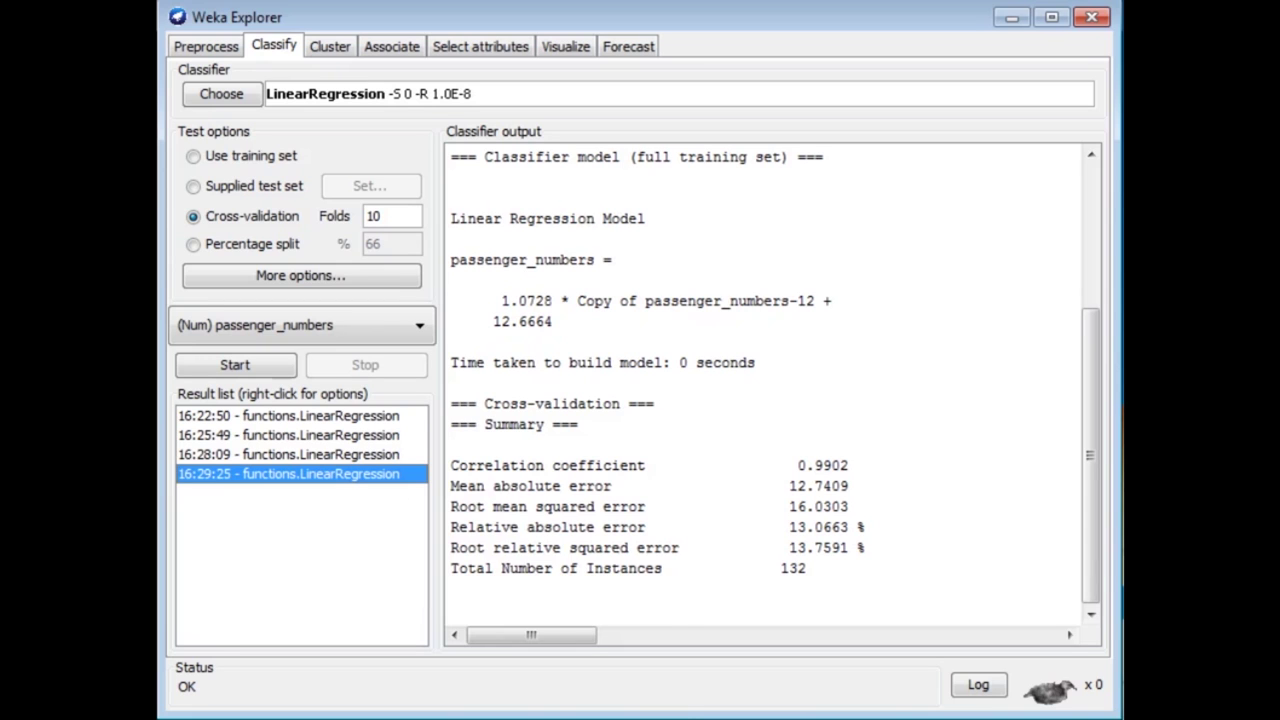
# - View the latest model's classifier errors with NewDate on the X axis in a widened plot window, and close the plot
pyautogui.rightClick(388, 474)
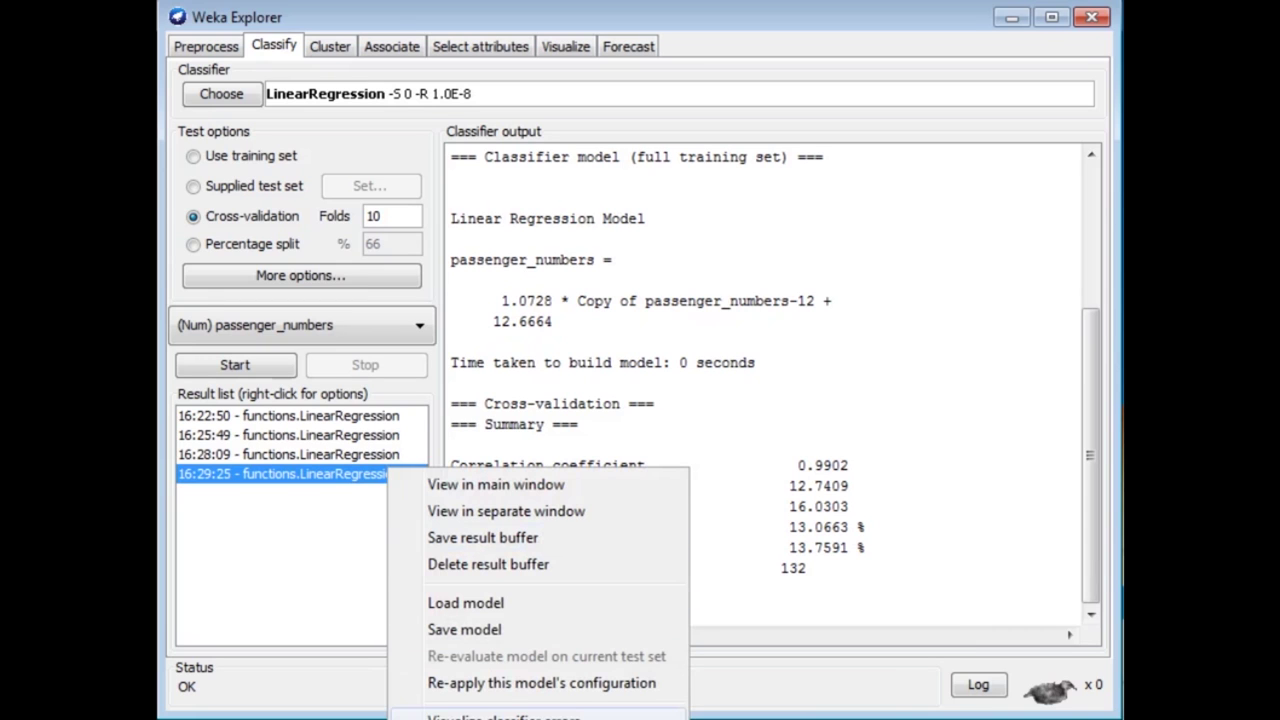
pyautogui.click(505, 716)
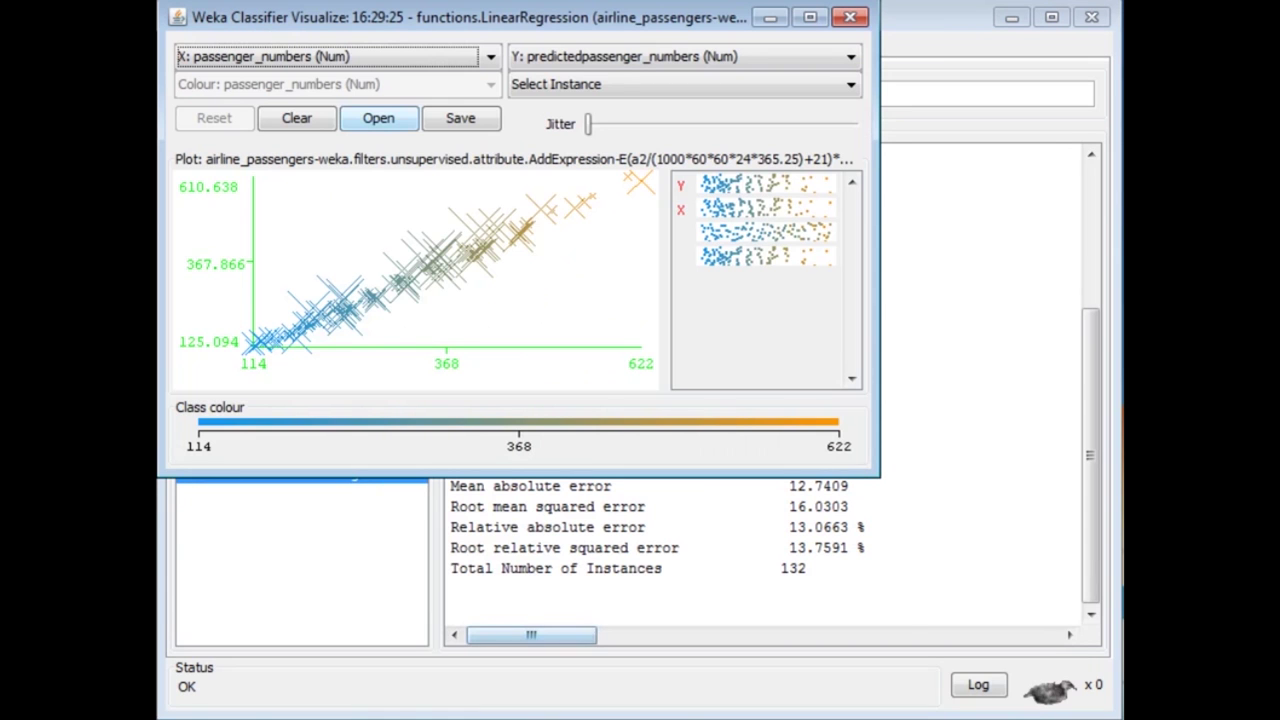
pyautogui.click(383, 56)
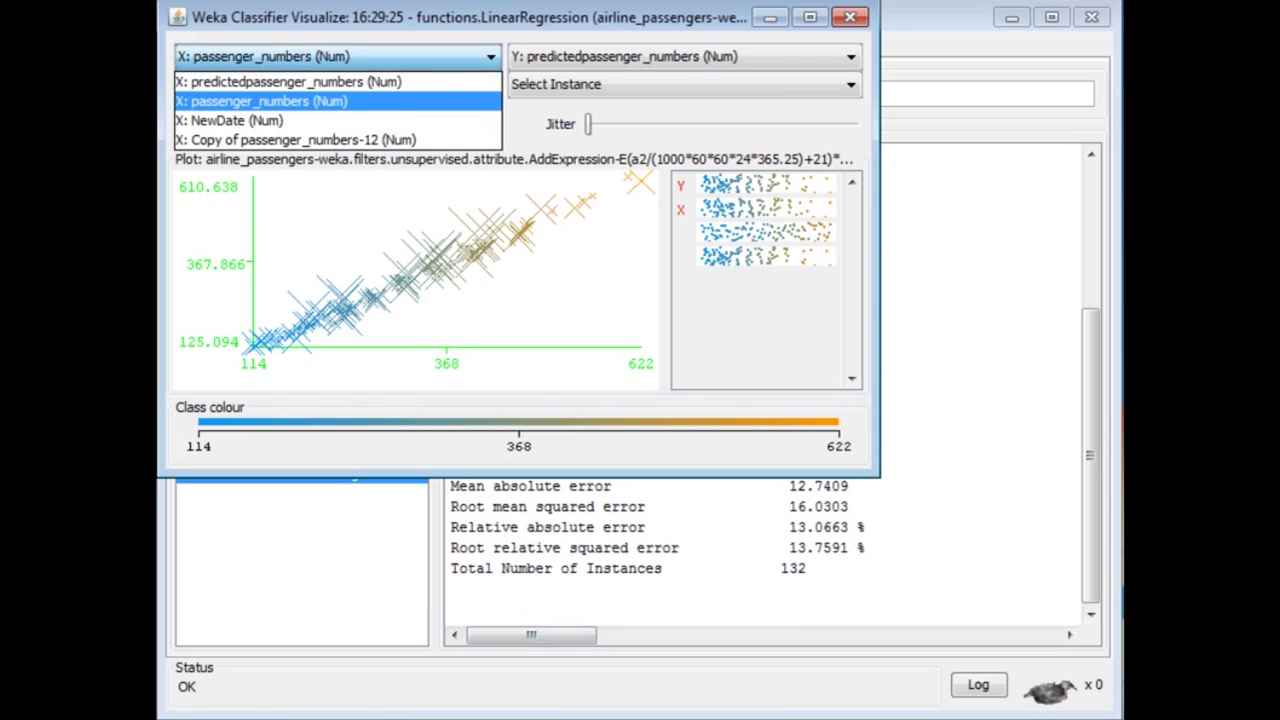
pyautogui.press('Down')
pyautogui.press('Return')
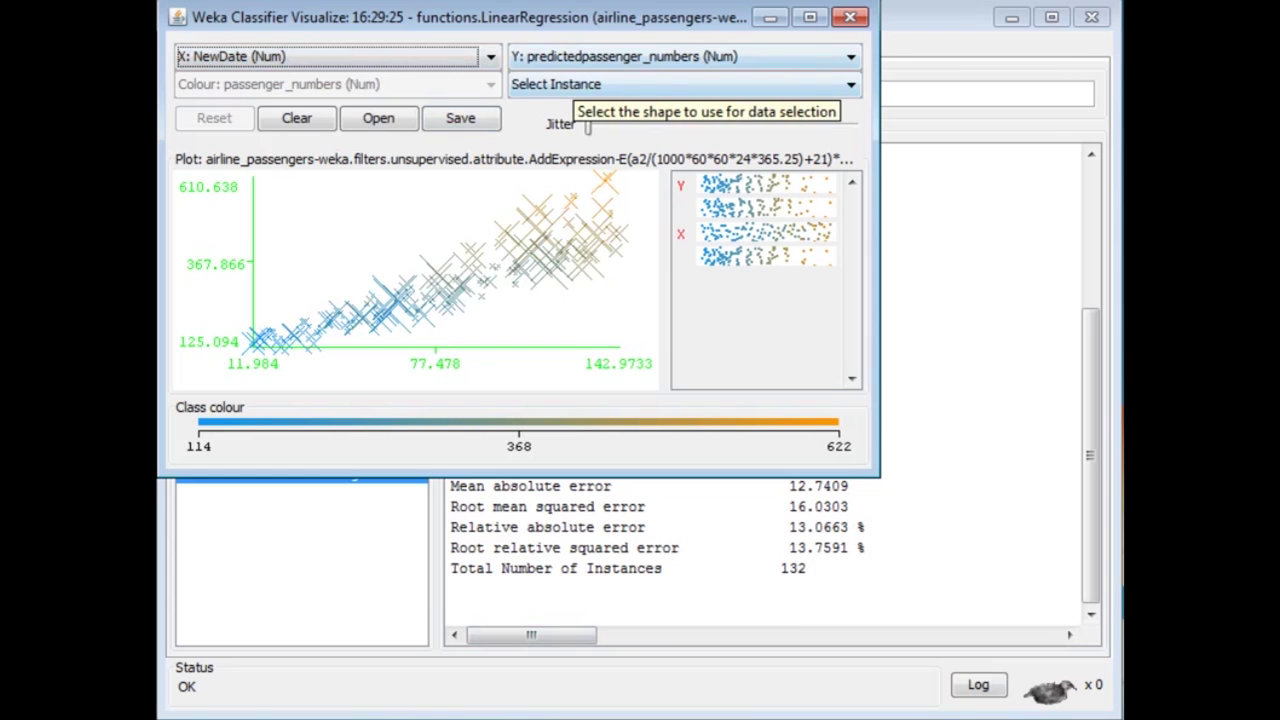
pyautogui.moveTo(878, 240); pyautogui.dragTo(1100, 240)
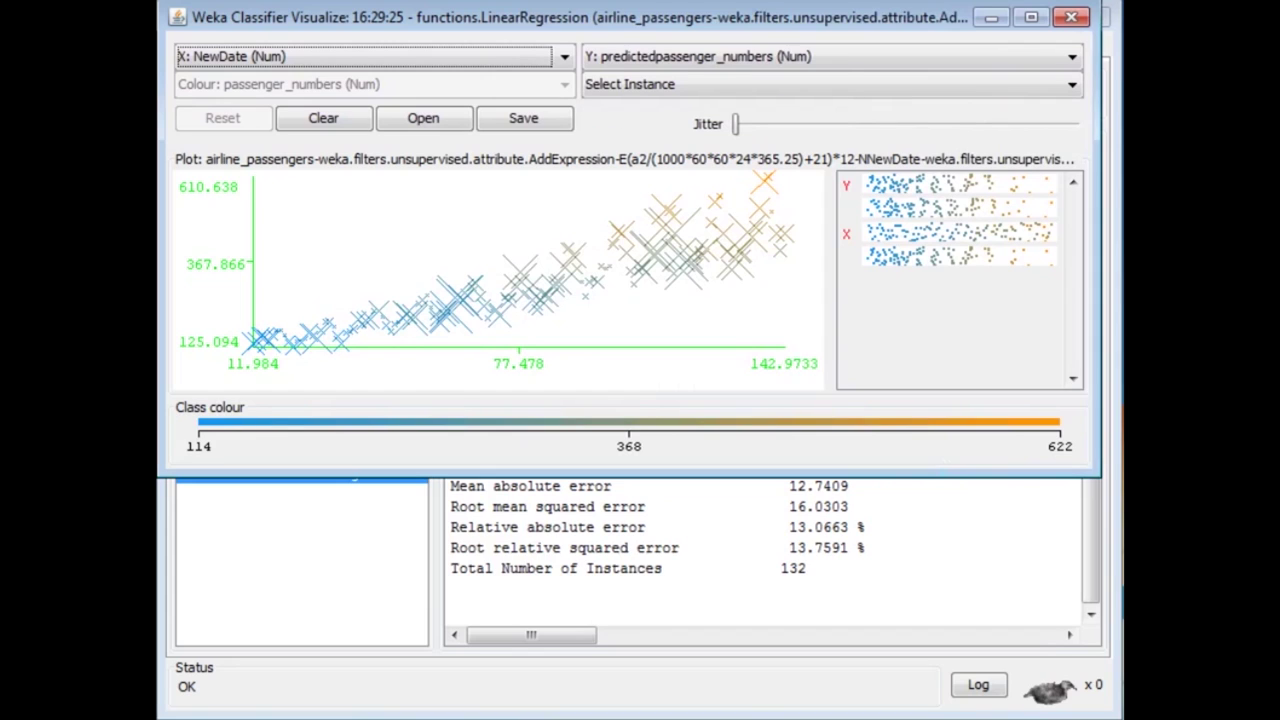
pyautogui.moveTo(580, 17); pyautogui.dragTo(521, 154)
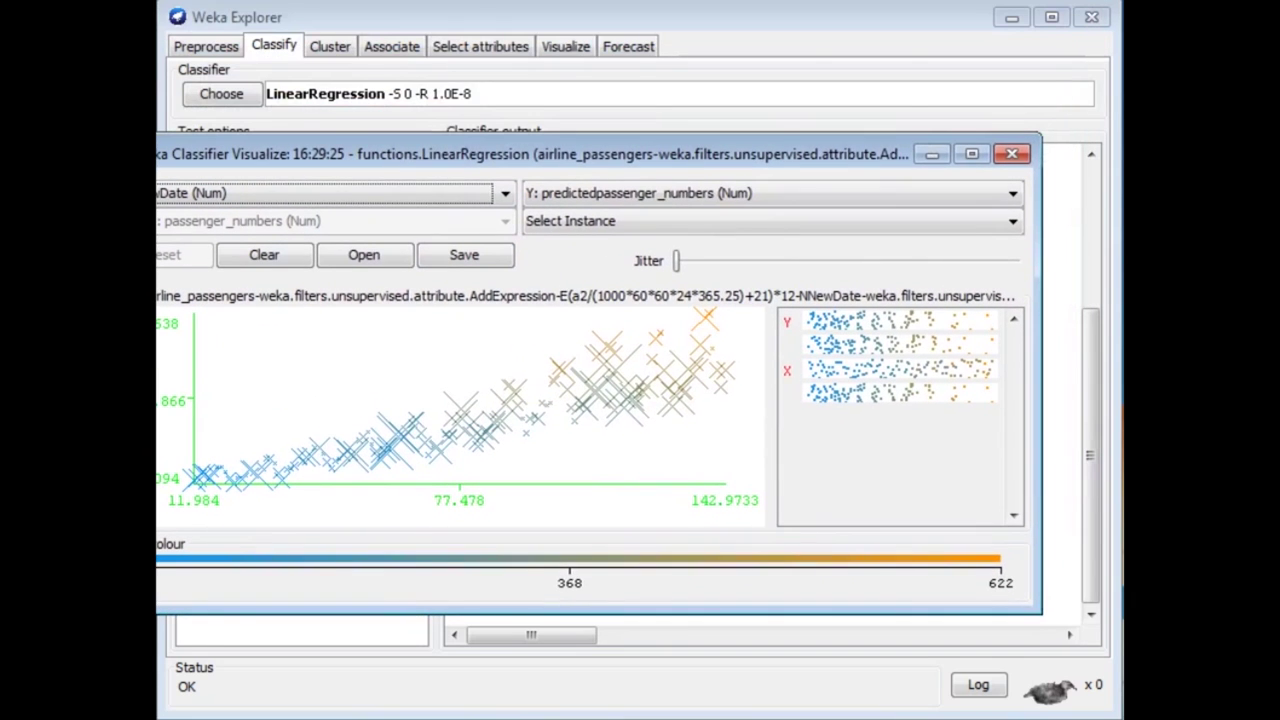
pyautogui.click(1011, 153)
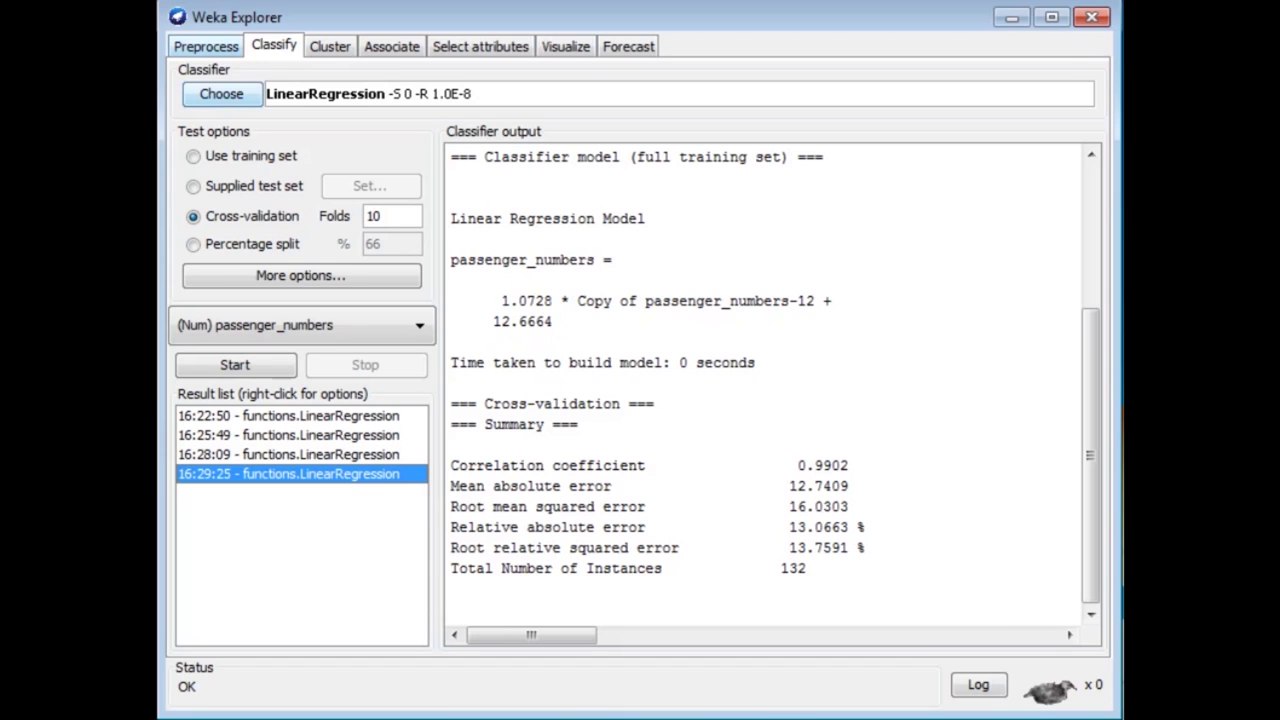
# - Return to preprocessing and choose the supervised attribute filter AddClassification
pyautogui.click(206, 46)
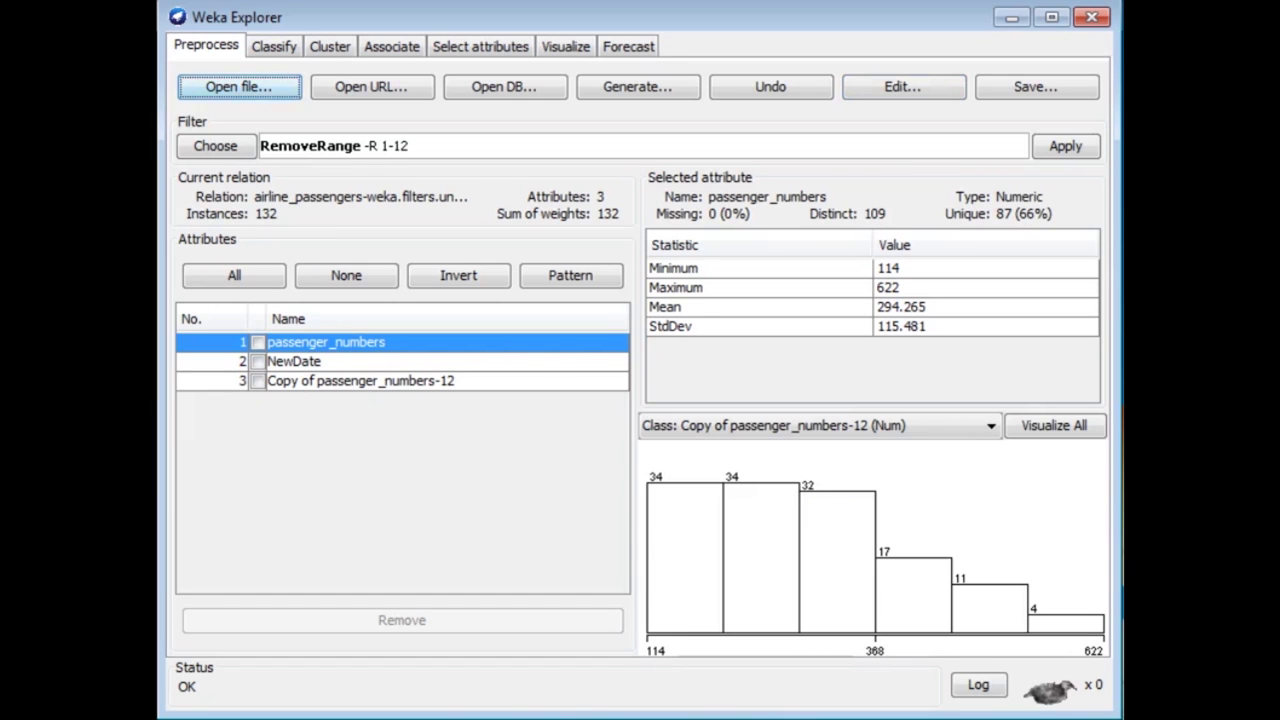
pyautogui.click(215, 146)
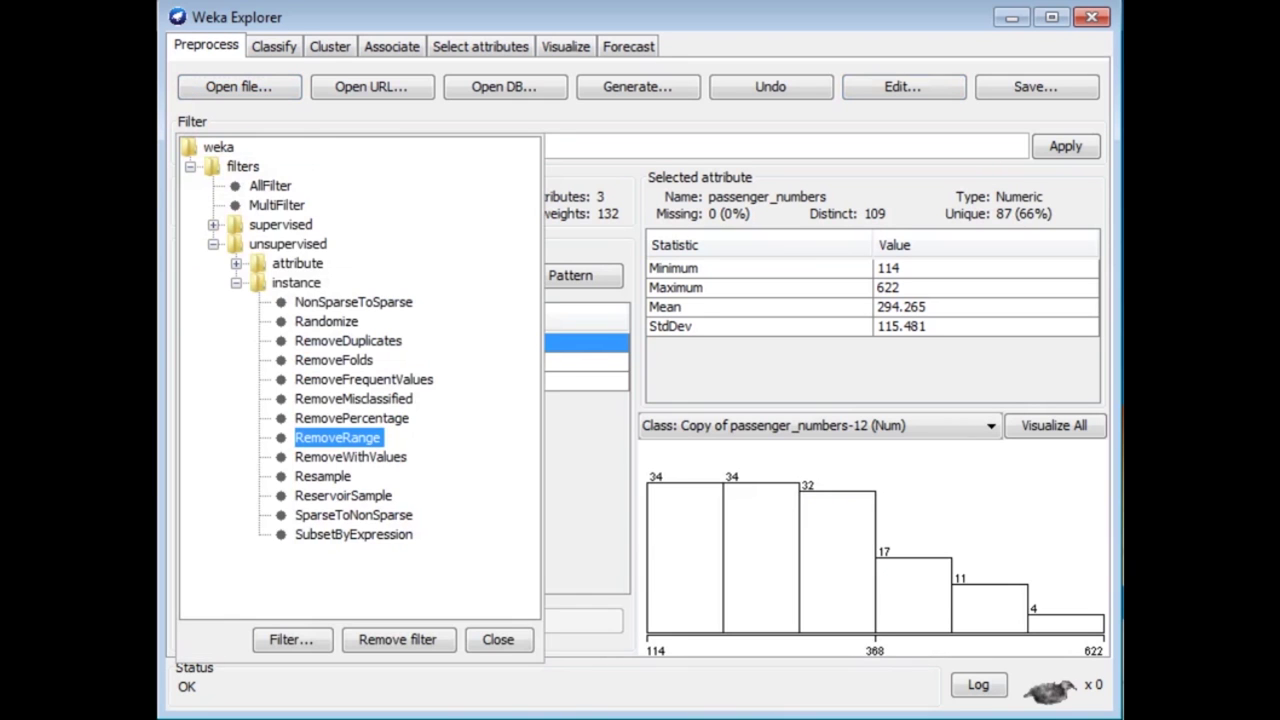
pyautogui.click(213, 224)
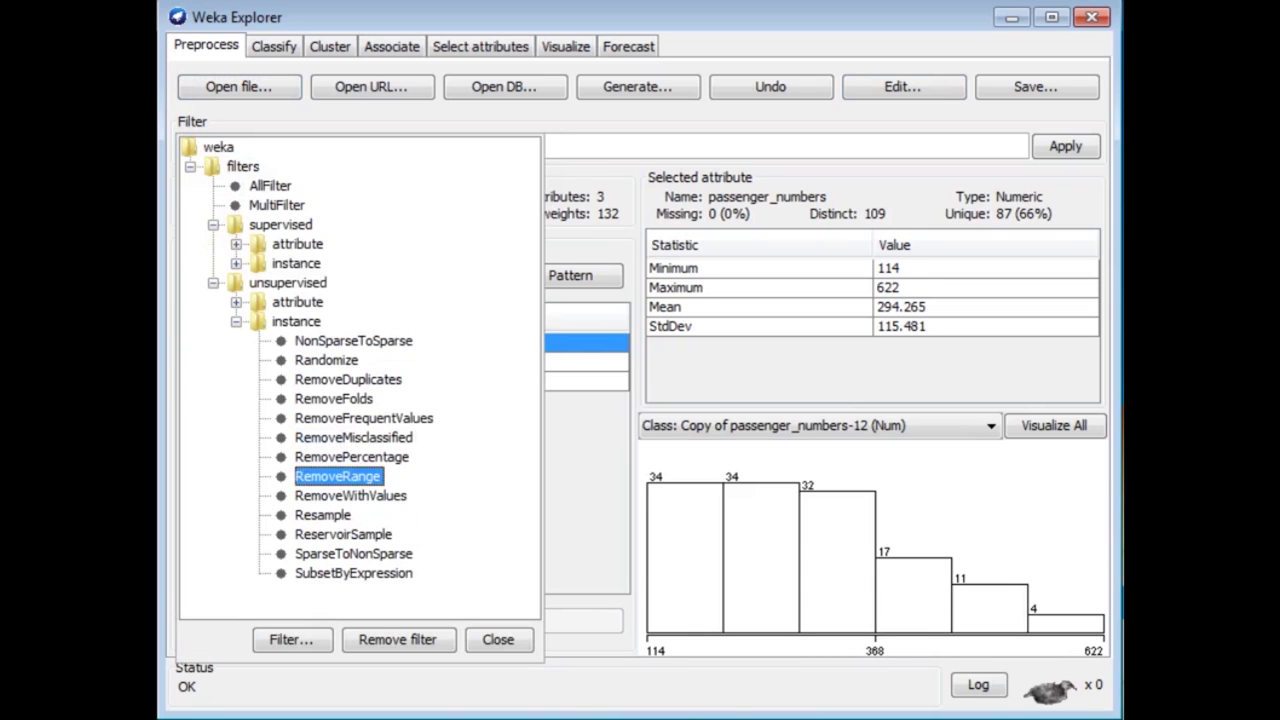
pyautogui.click(236, 244)
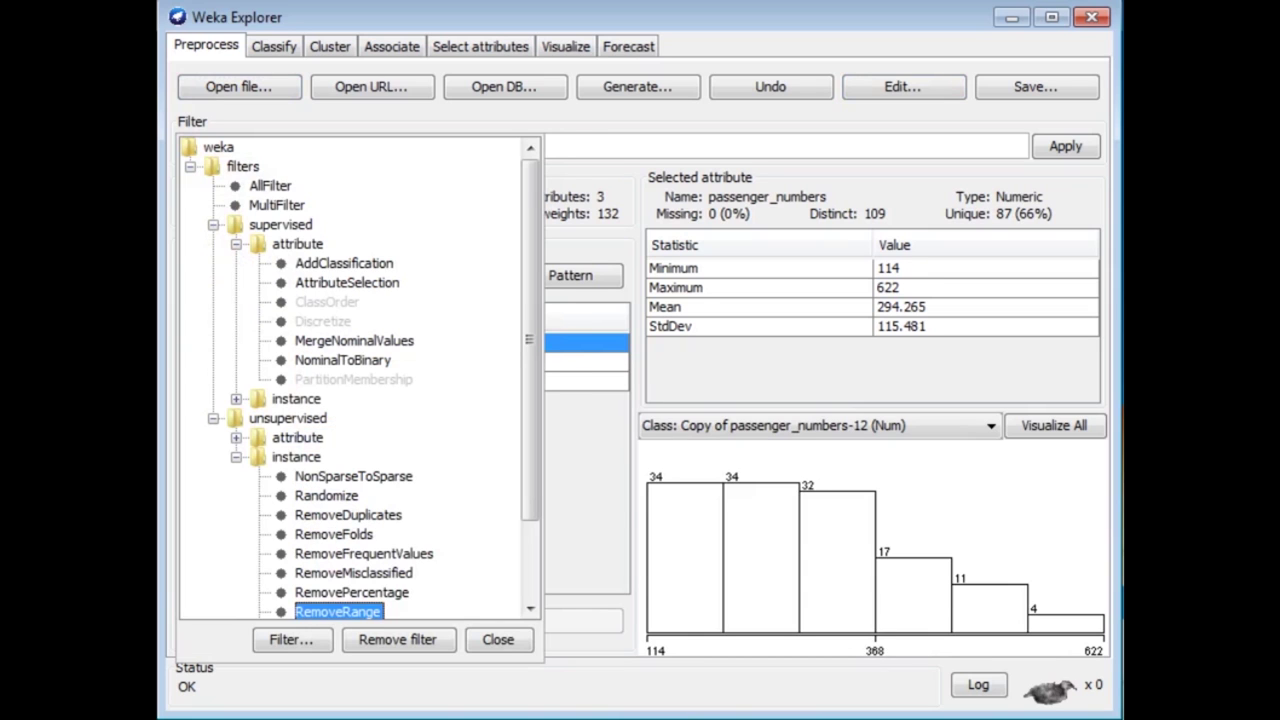
pyautogui.click(343, 263)
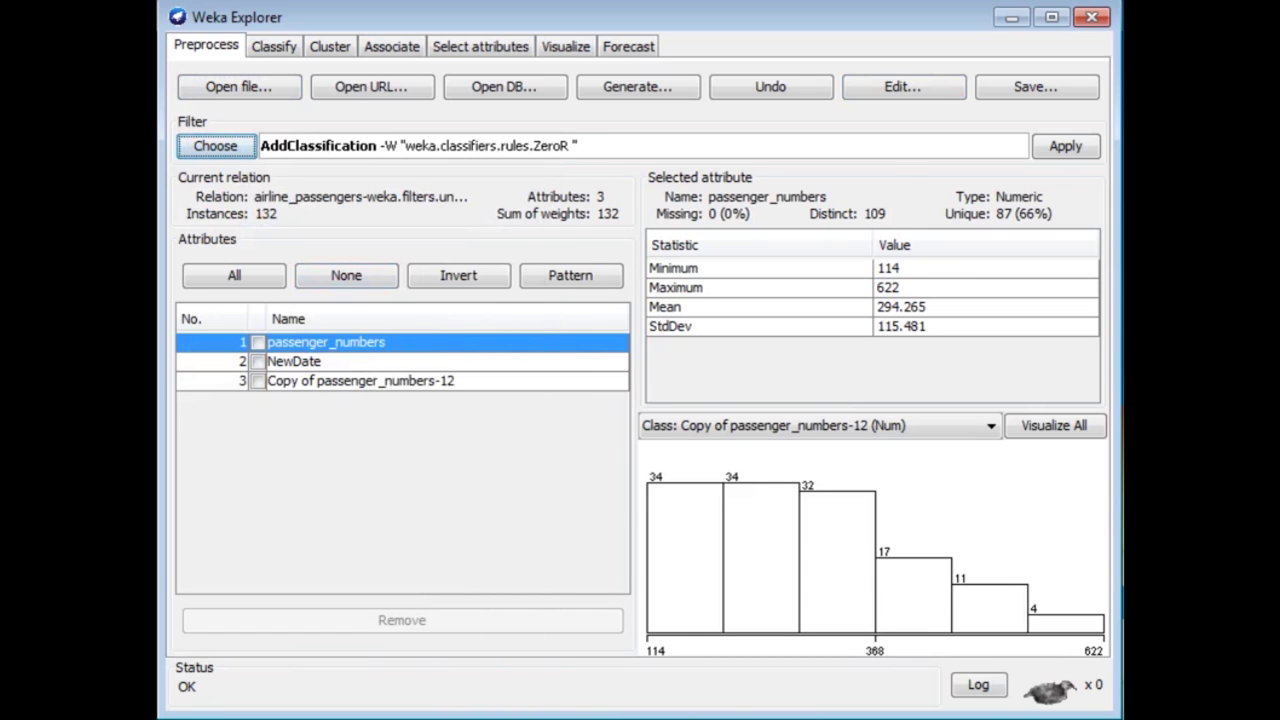
# - Configure the AddClassification filter to use the LinearRegression classifier with outputClassification enabled
pyautogui.click(362, 146)
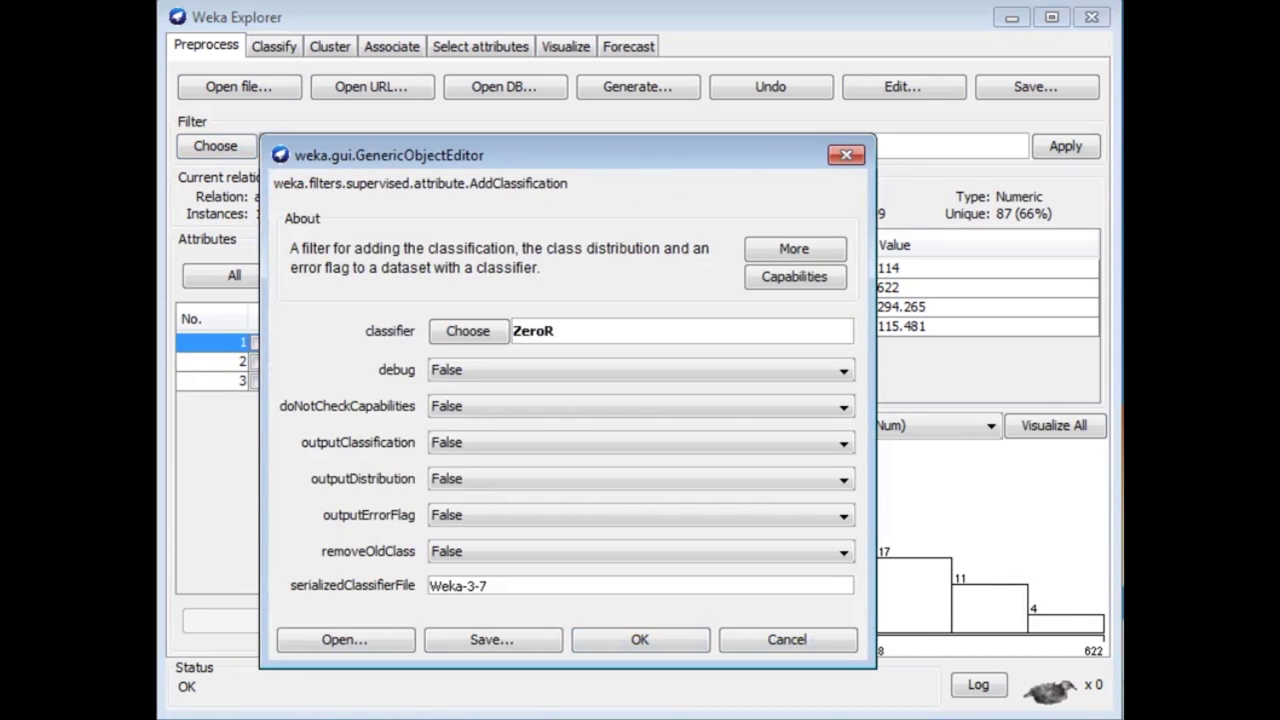
pyautogui.click(468, 330)
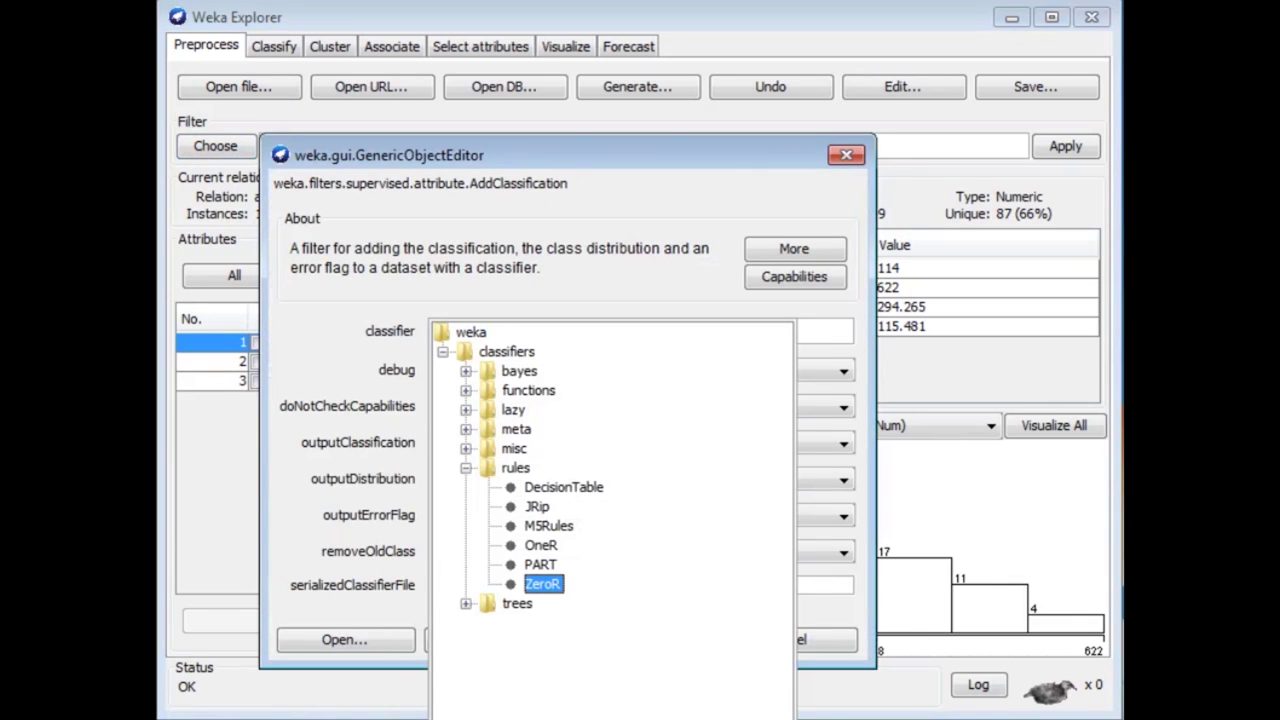
pyautogui.click(465, 390)
pyautogui.click(574, 428)
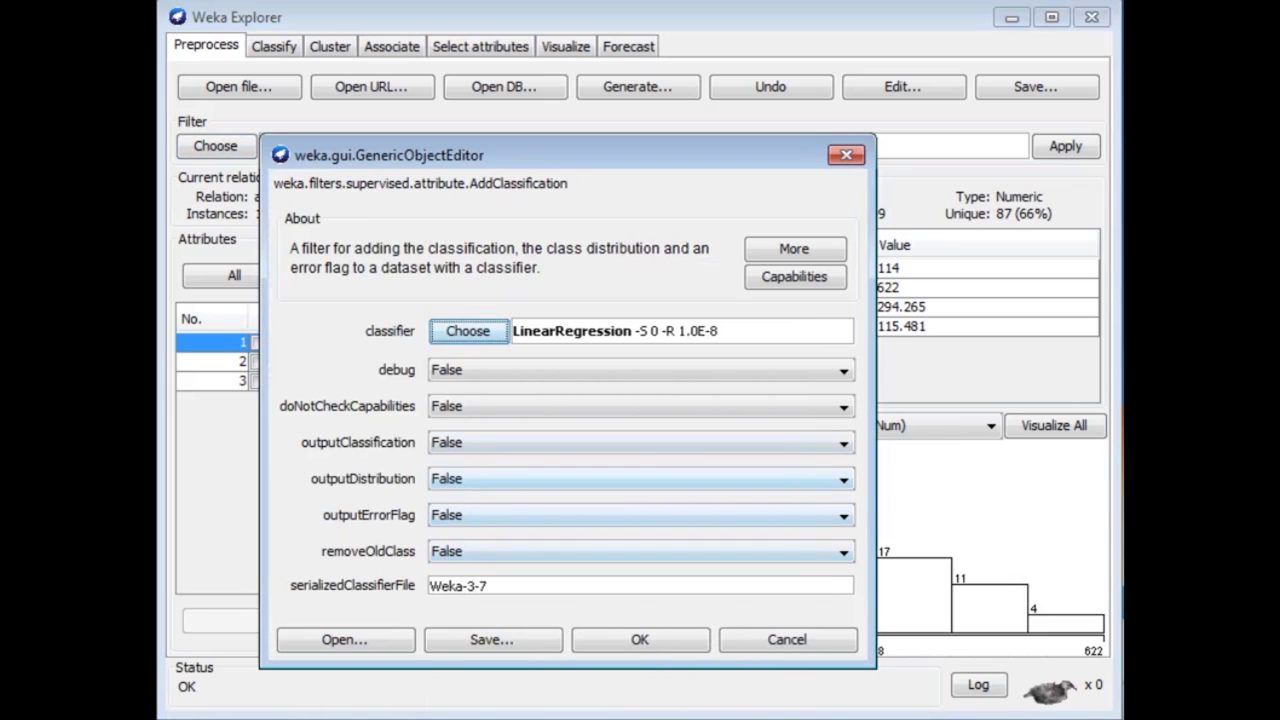
pyautogui.click(640, 442)
pyautogui.click(640, 464)
pyautogui.click(640, 639)
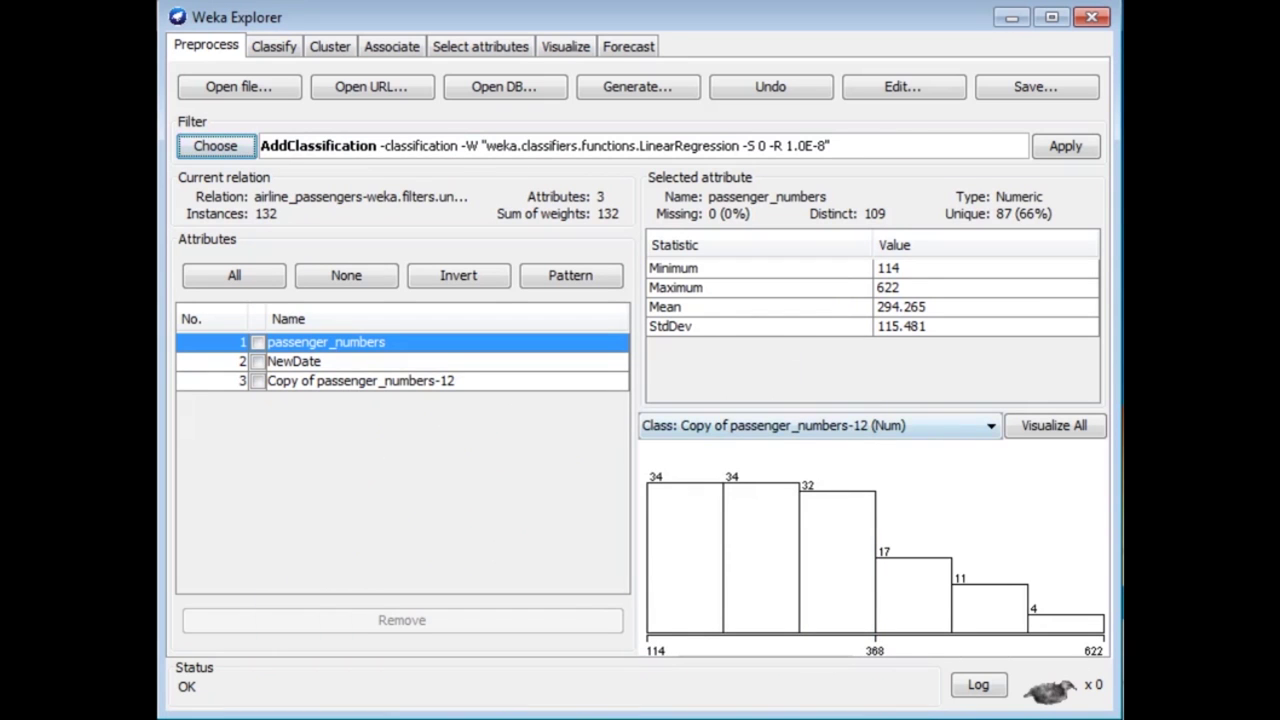
# - Set passenger_numbers as the class attribute and apply the AddClassification filter
pyautogui.click(975, 426)
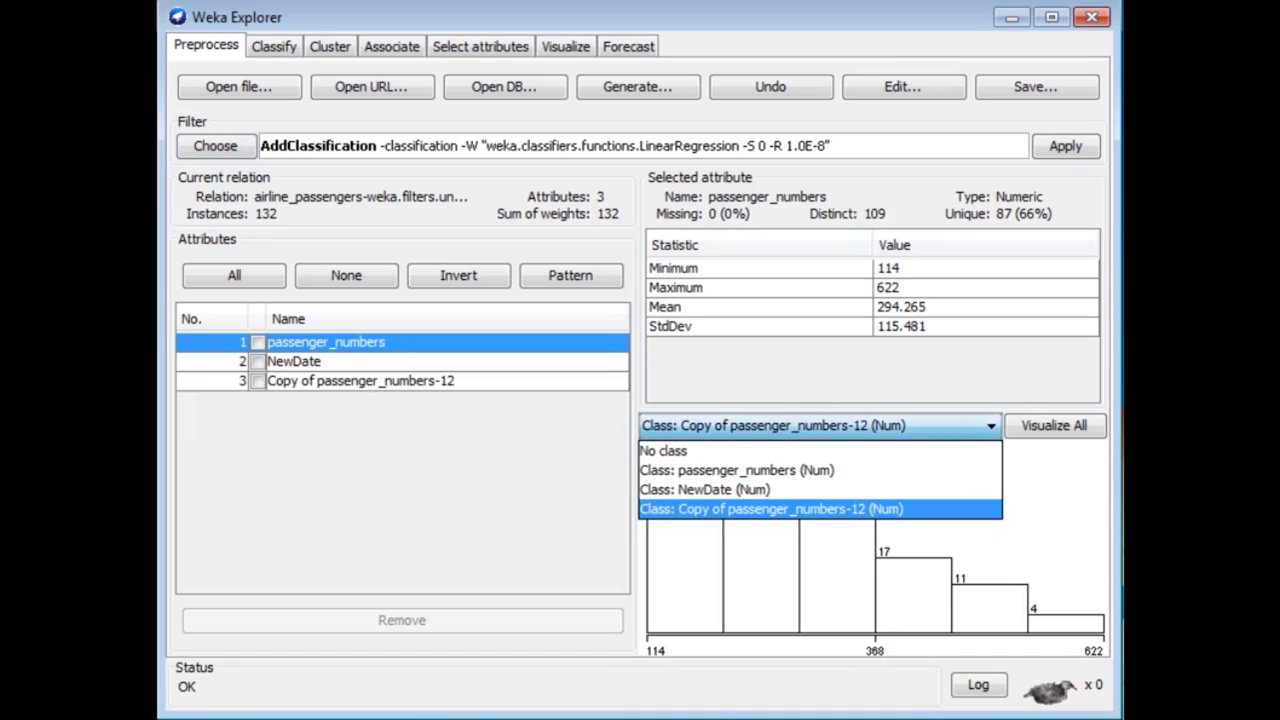
pyautogui.click(736, 470)
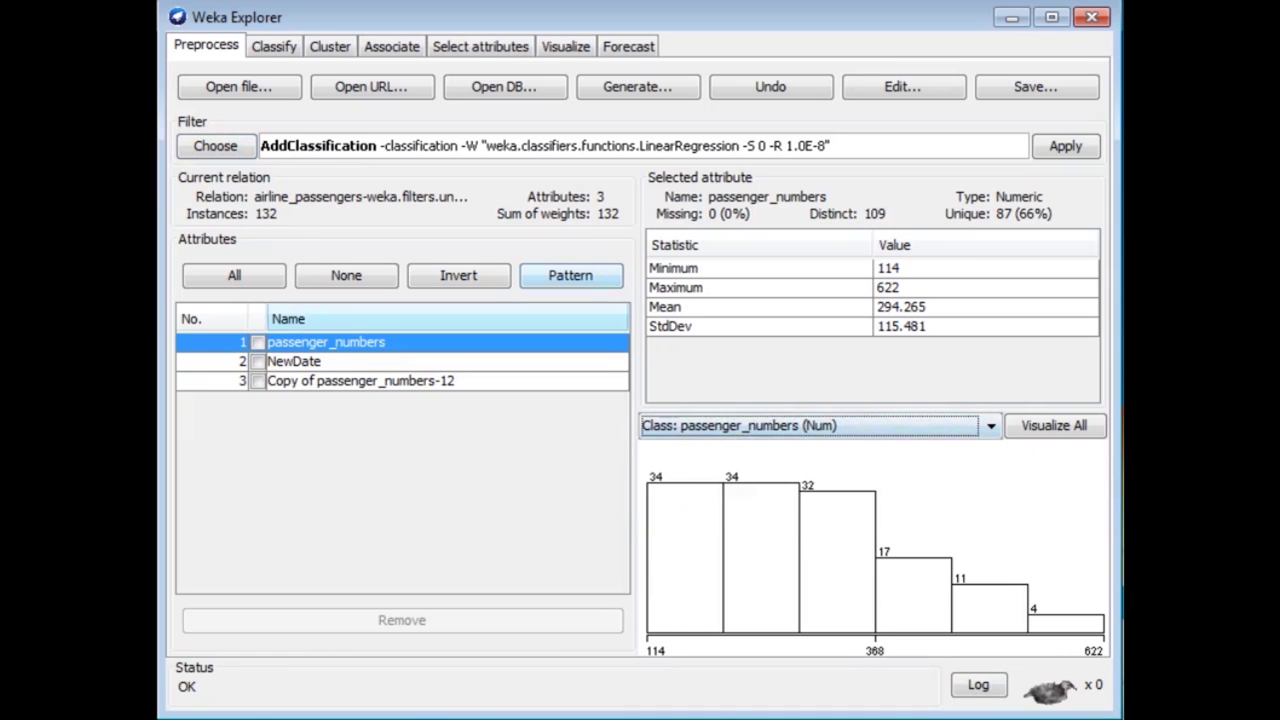
pyautogui.click(1065, 146)
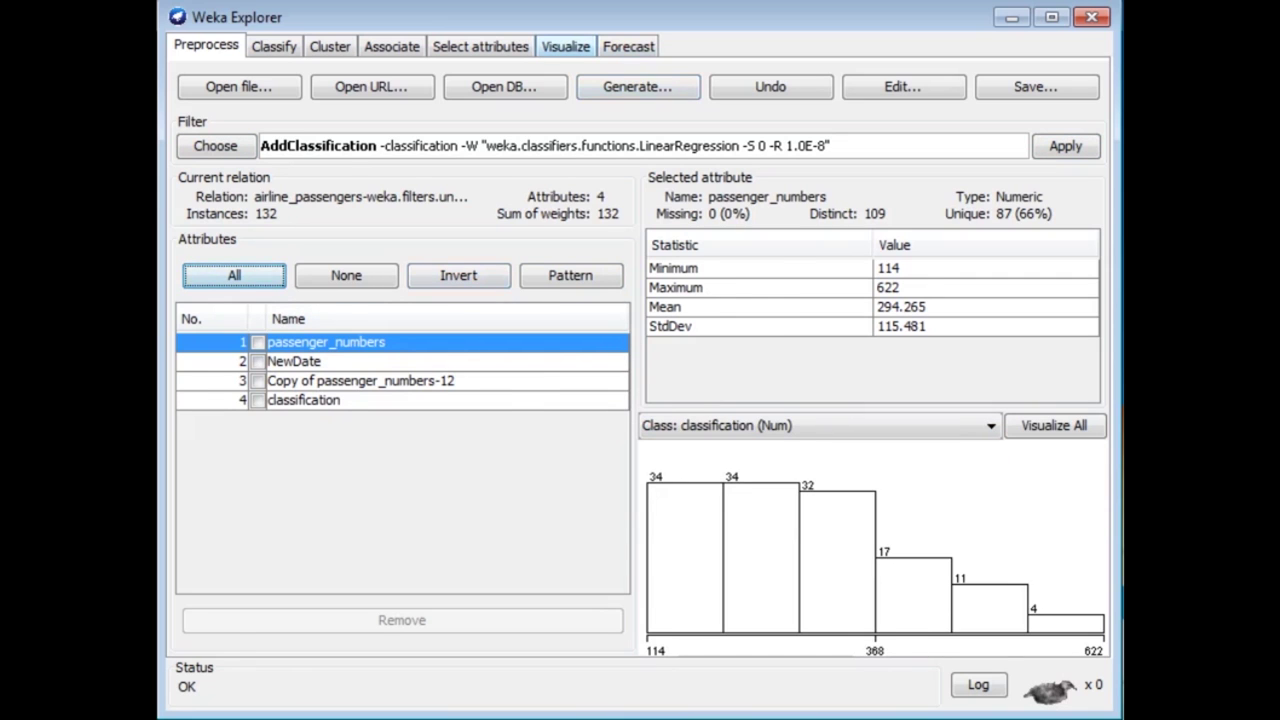
# - Open the enlarged scatter plot of classification against NewDate from the plot matrix
pyautogui.click(566, 46)
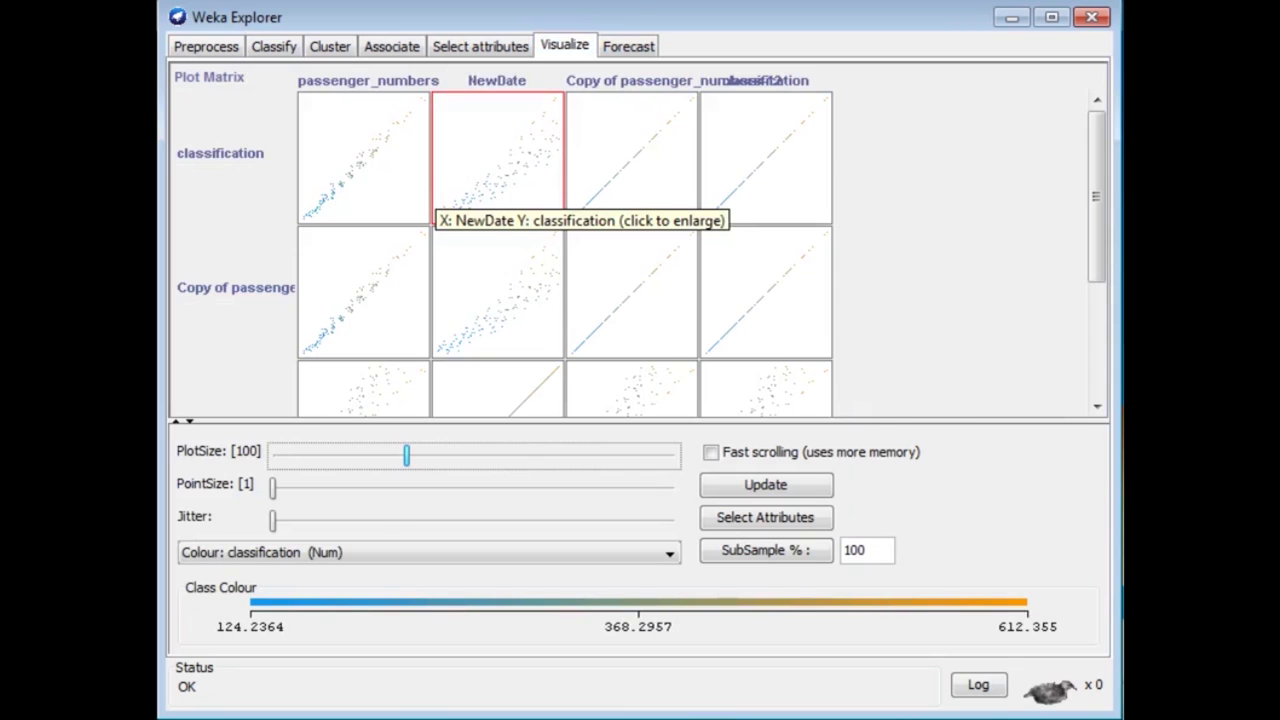
pyautogui.click(440, 200)
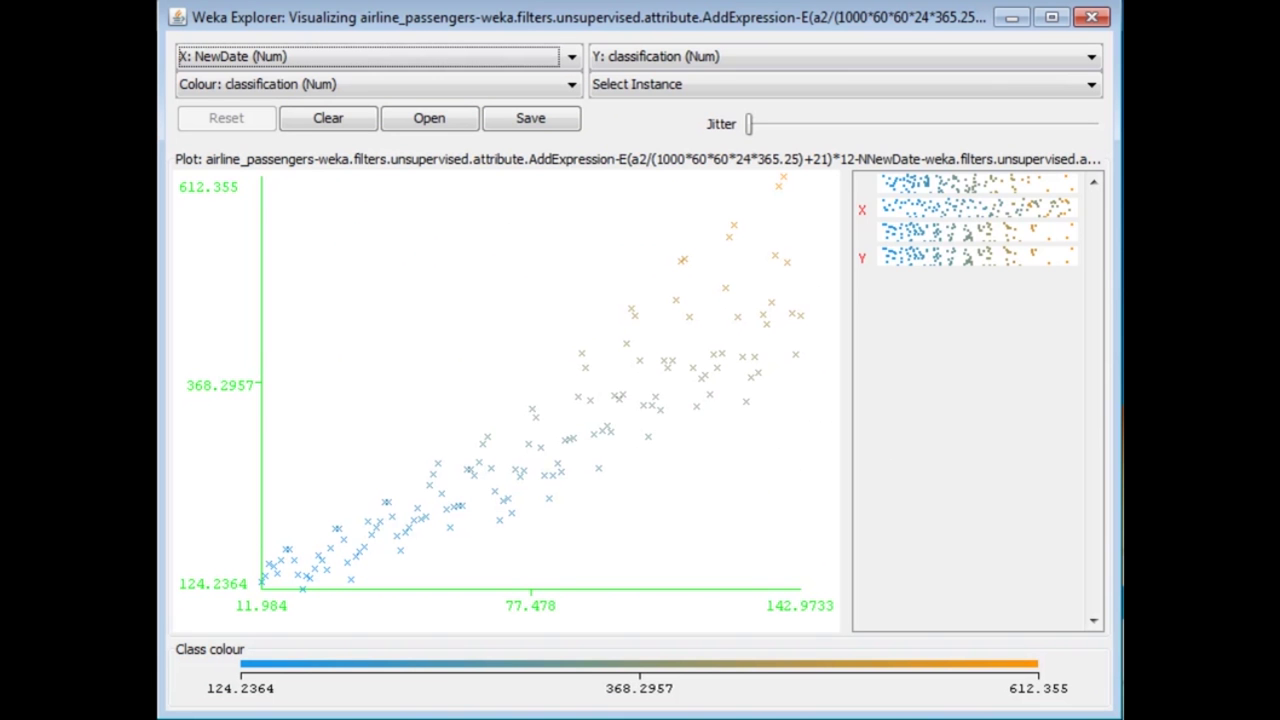